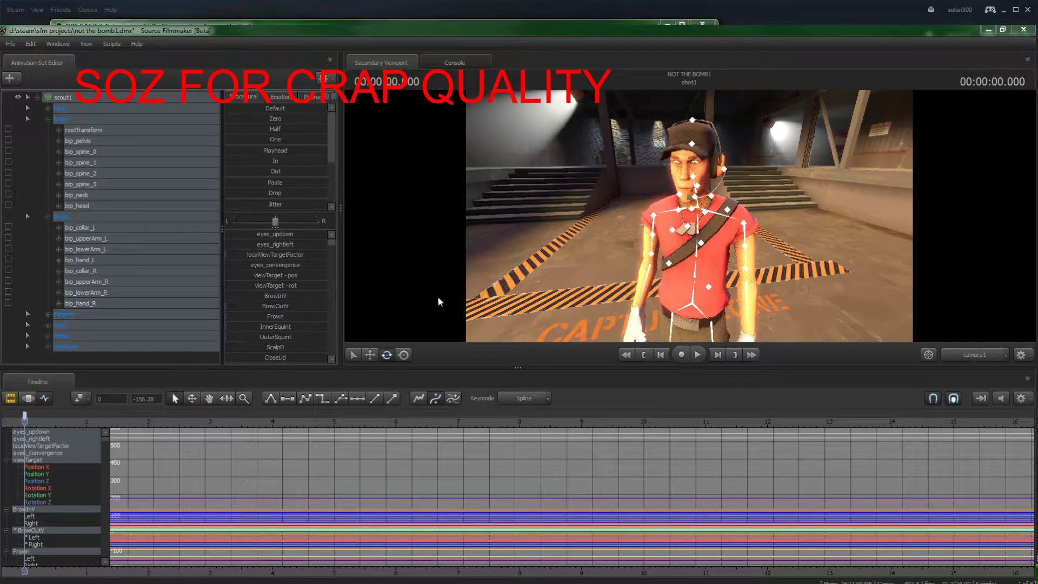
- Reposition camera1 to face the scout from the front, framing him from face to thighs
left_click_drag(612, 245, 685, 219)
key("s")
key("d")
key("a")
key("a")
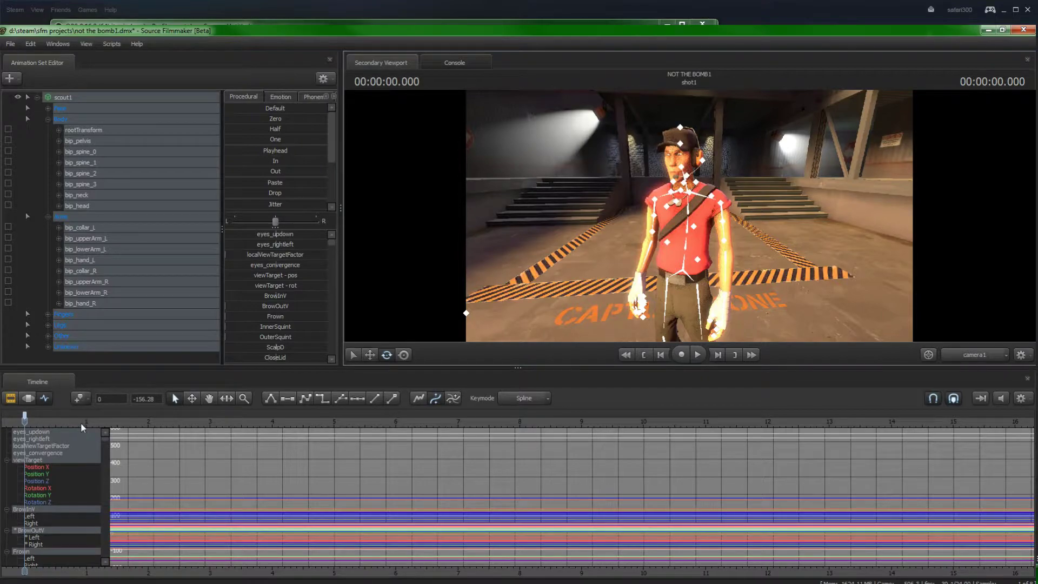
scroll(167, 449, "down", 1)
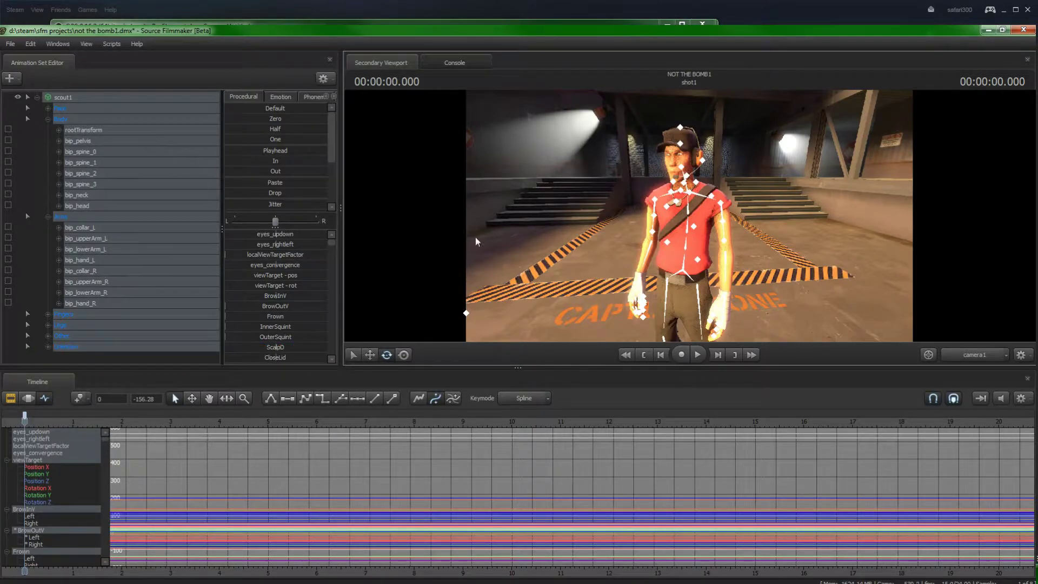
left_click_drag(476, 242, 655, 214)
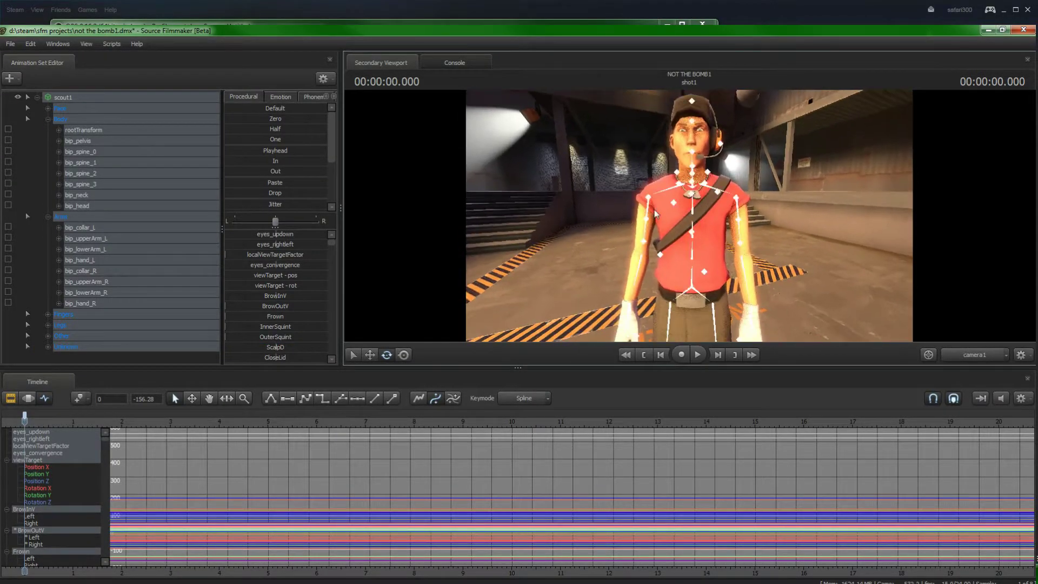
left_click_drag(703, 268, 667, 218)
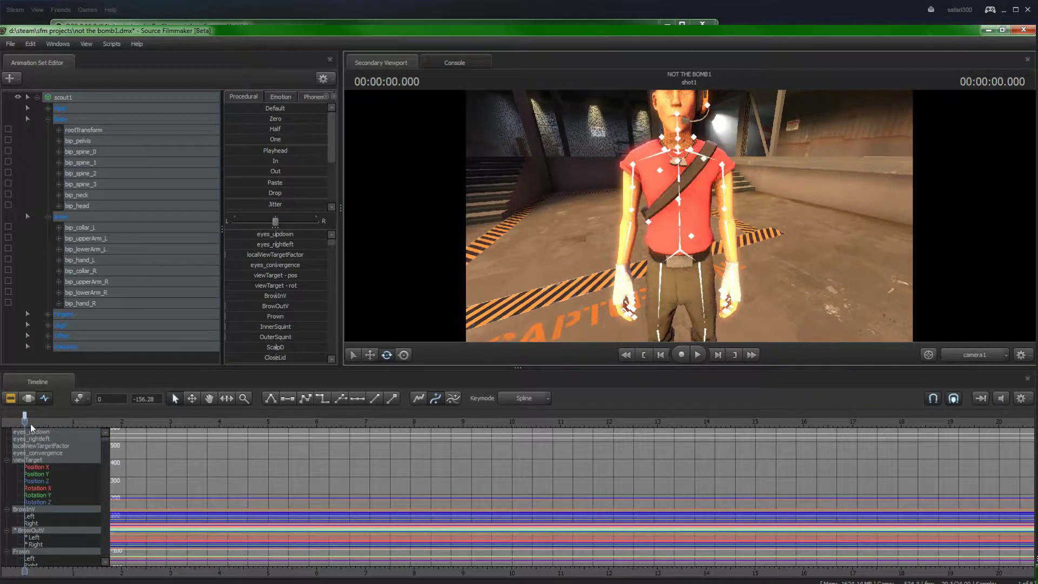
- Rotate the scout's right upper arm forward at 0.5 seconds in the Graph Editor, and return the playhead to the start
left_click_drag(30, 421, 48, 421)
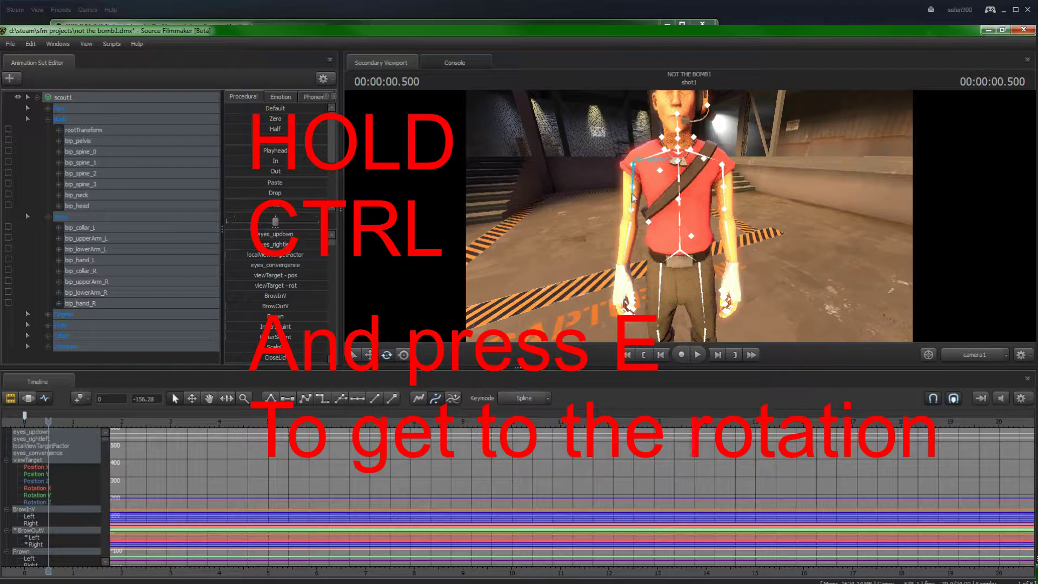
left_click(633, 162, "ctrl")
key("e")
left_click_drag(624, 143, 566, 152)
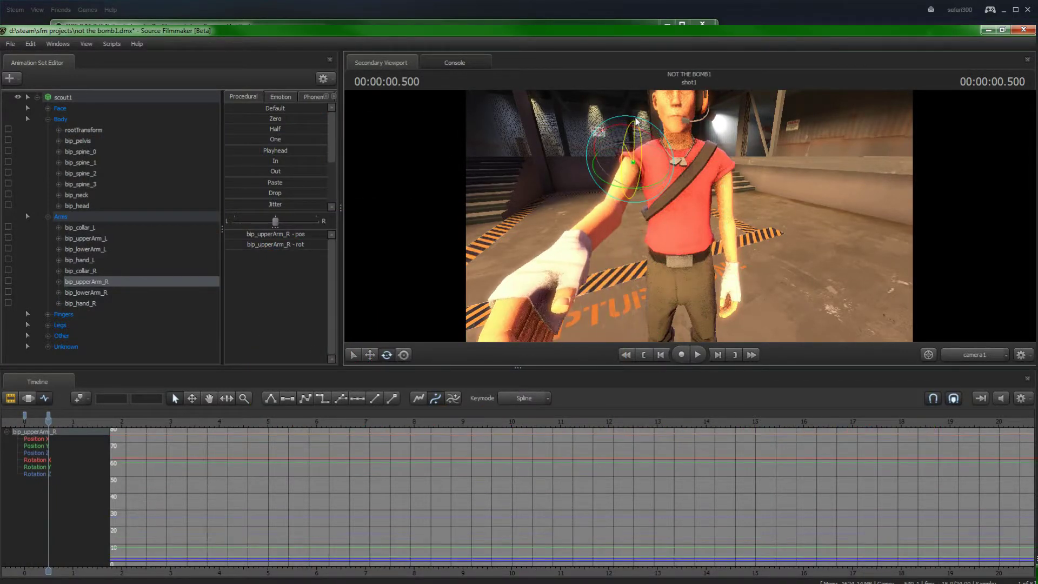
left_click_drag(47, 420, 15, 424)
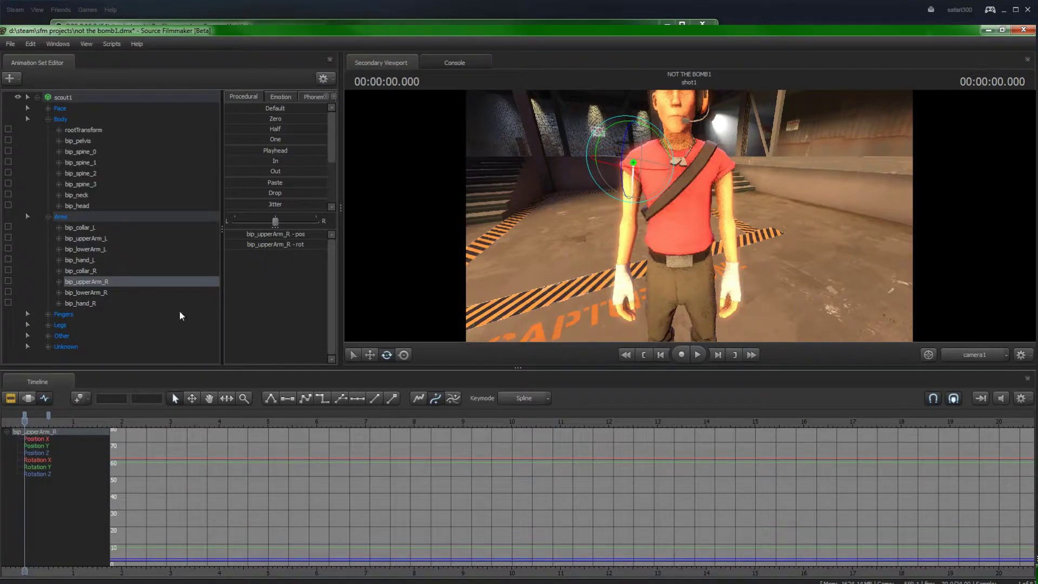
- Examine the mod filter choices, including left4dead2_movies, in the model picker for a new animation set
left_click(10, 78)
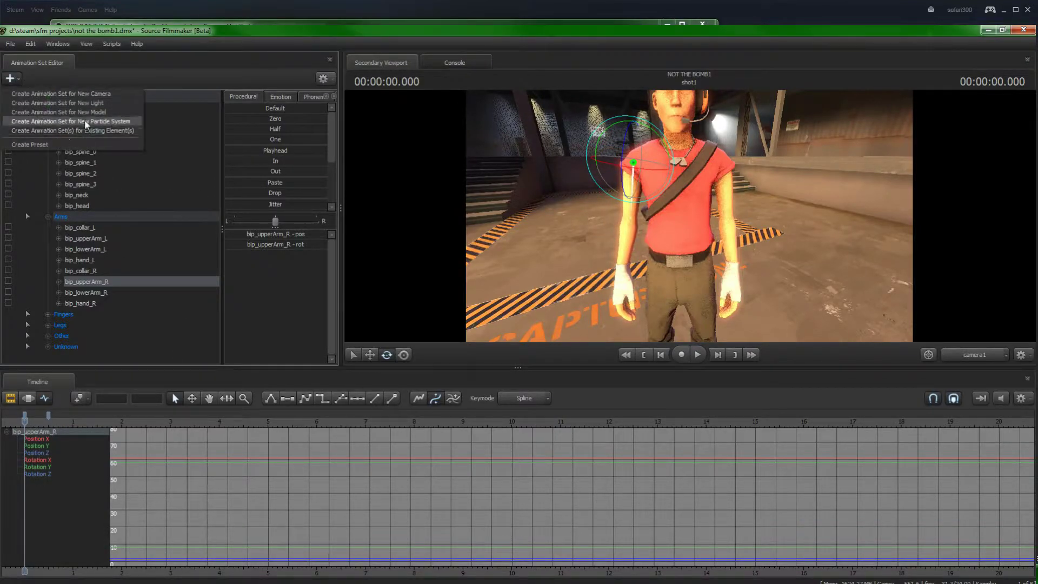
left_click(42, 113)
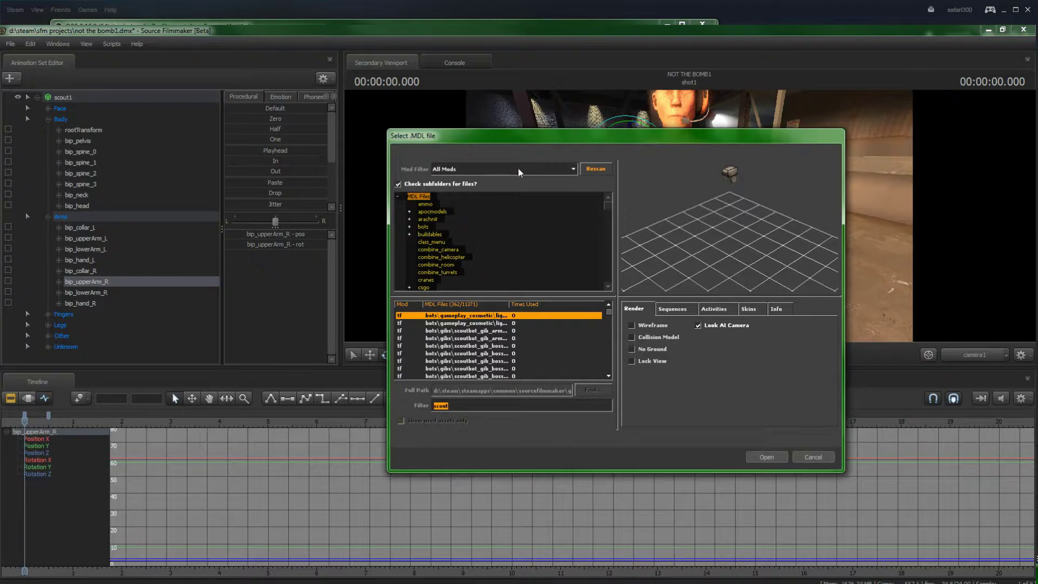
left_click(518, 170)
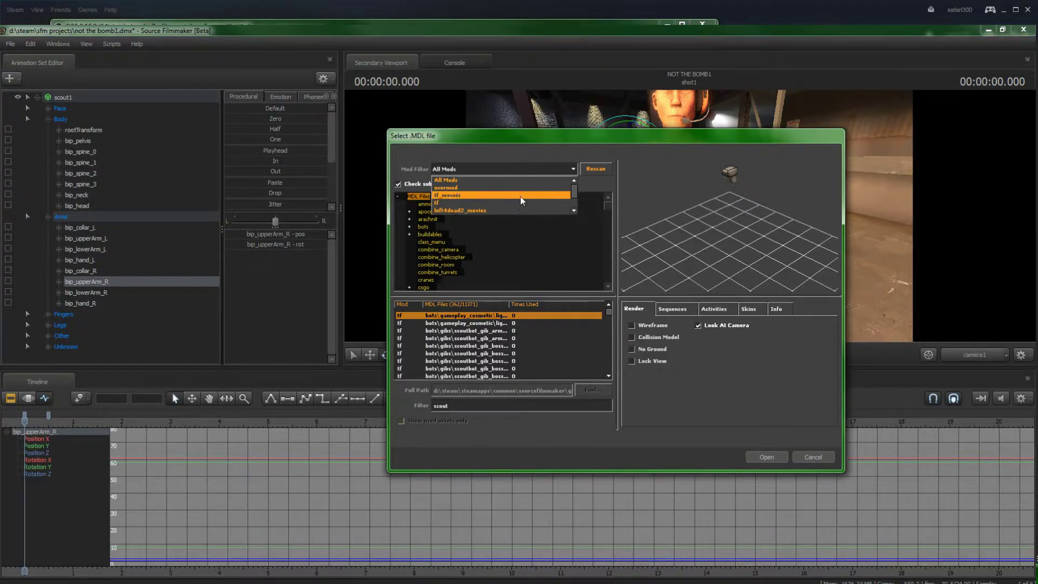
left_click(515, 210)
left_click(516, 171)
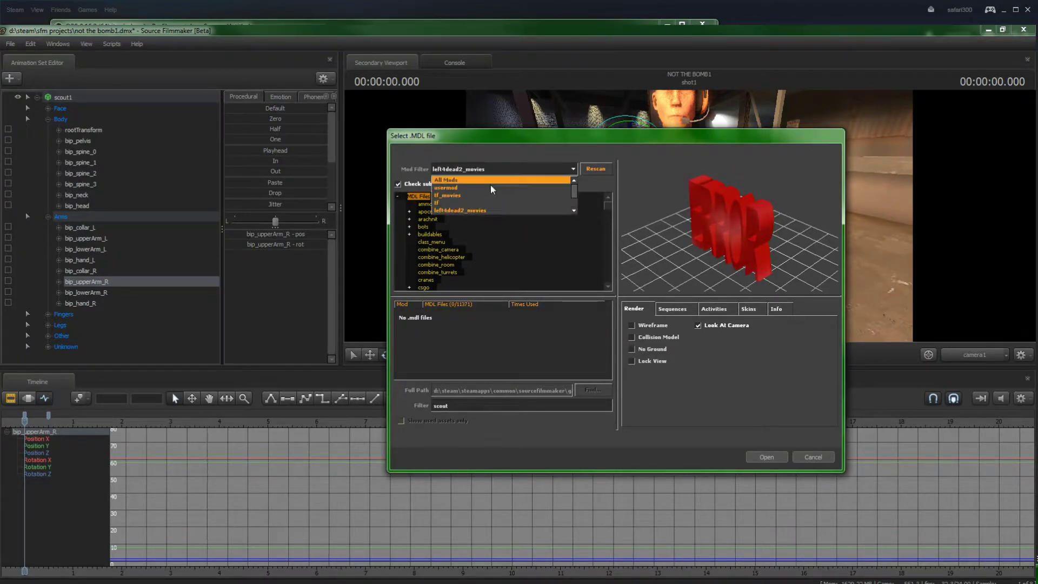
left_click(491, 182)
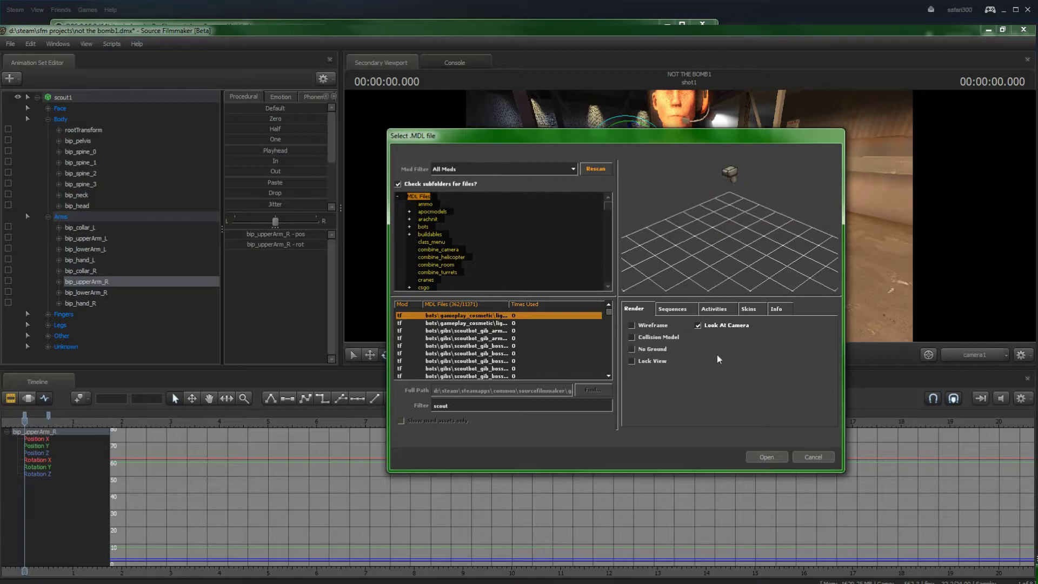
left_click(806, 458)
- Show the scout down to his feet and play back the right arm movement, stopping shortly after 0.5 seconds
mouse_move(656, 221)
left_mouse_down()
mouse_move(656, 201)
mouse_move(656, 221)
left_mouse_up()
key("w")
key("s")
key("space")
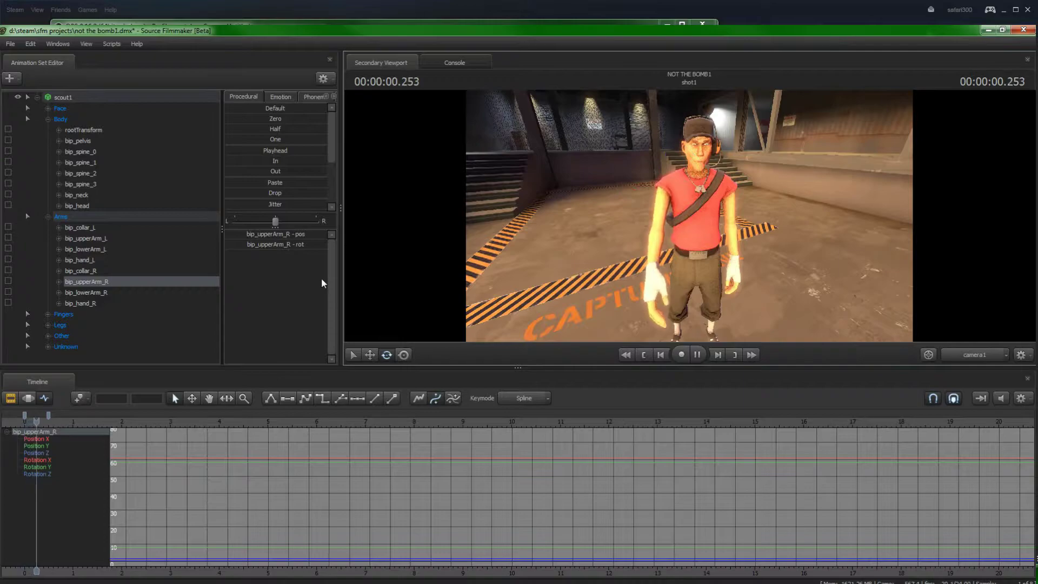
key("space")
left_click_drag(64, 421, 58, 420)
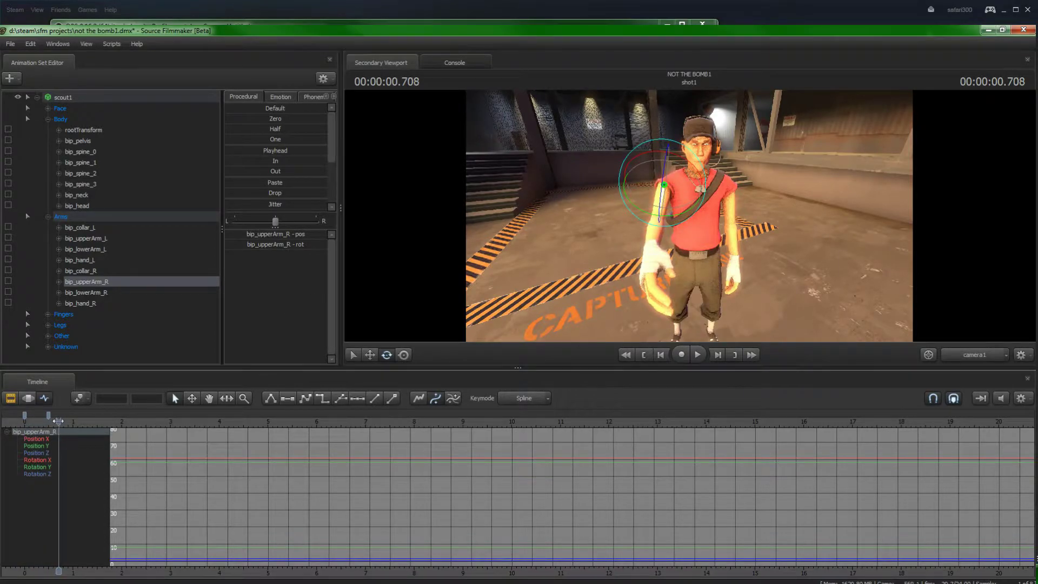
- Delete the right upper arm keyframe at 0.5 seconds and scrub back over the animation
left_click(49, 414)
right_click(49, 421)
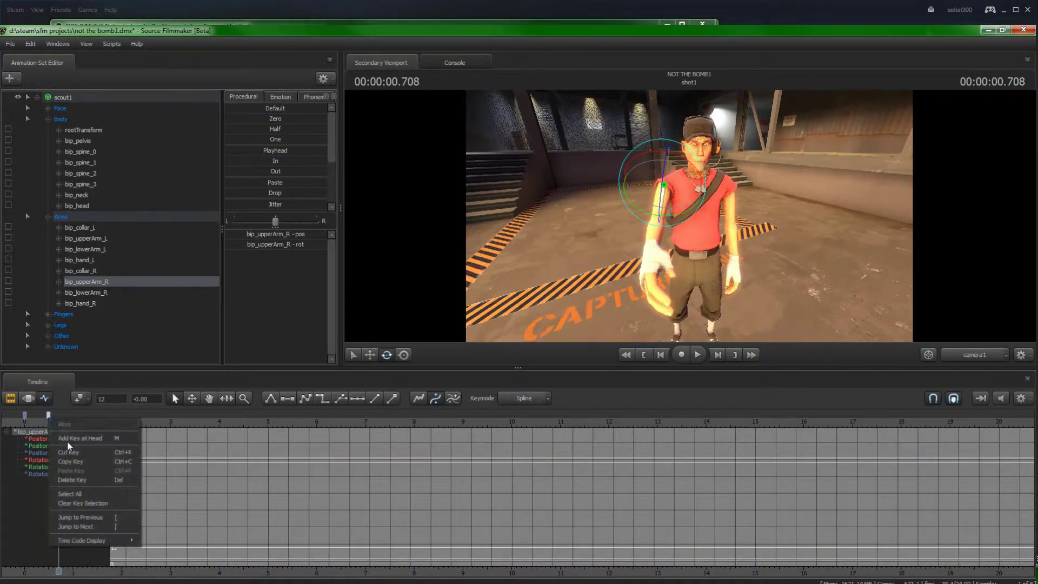
left_click(75, 476)
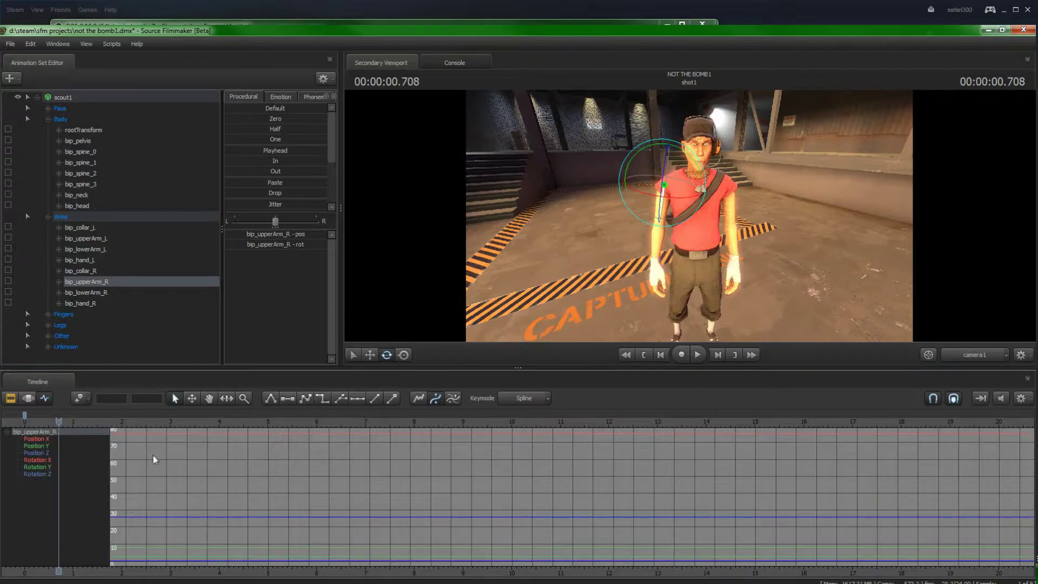
left_click_drag(61, 420, 39, 432)
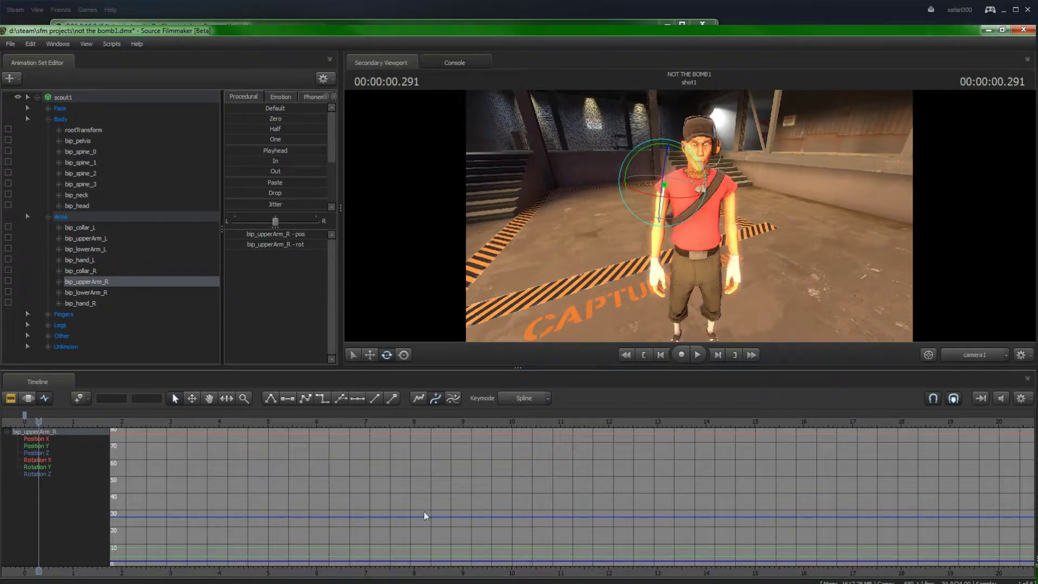
- Compare the Clip Editor with the Graph Editor, examining the Picture, Sound and Overlay tracks
left_click(11, 398)
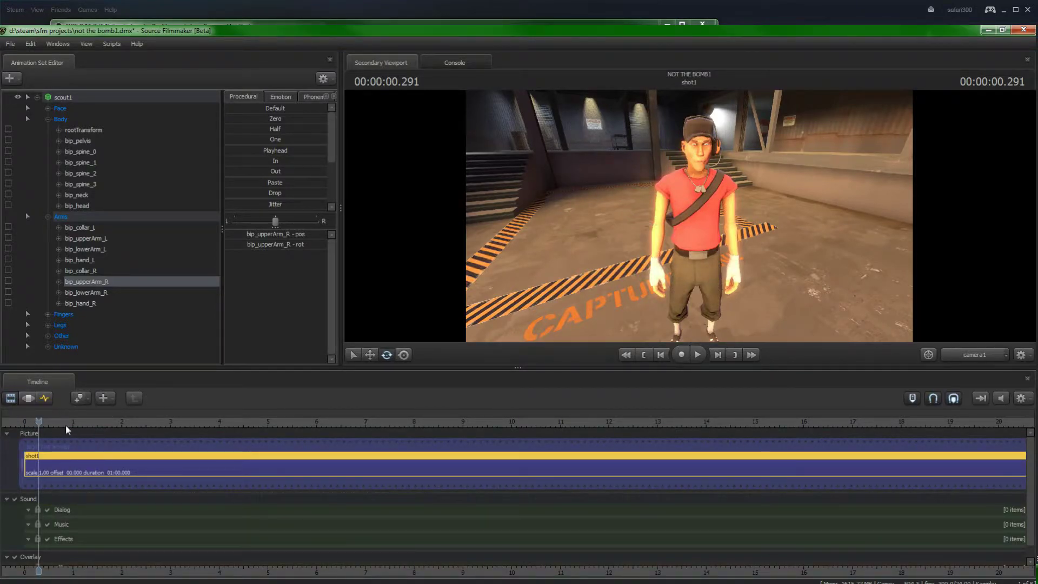
left_click(44, 398)
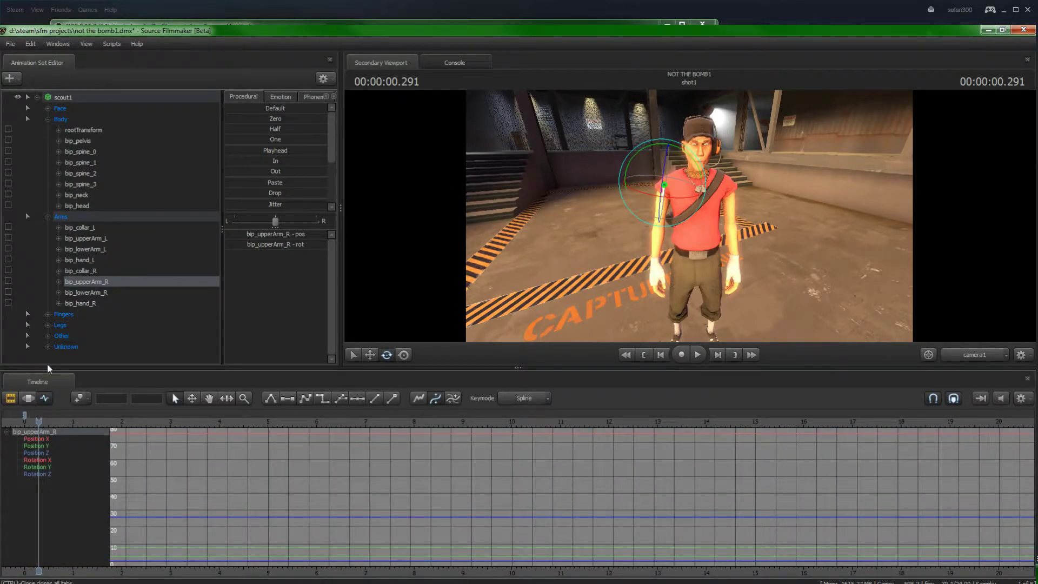
left_click(14, 400)
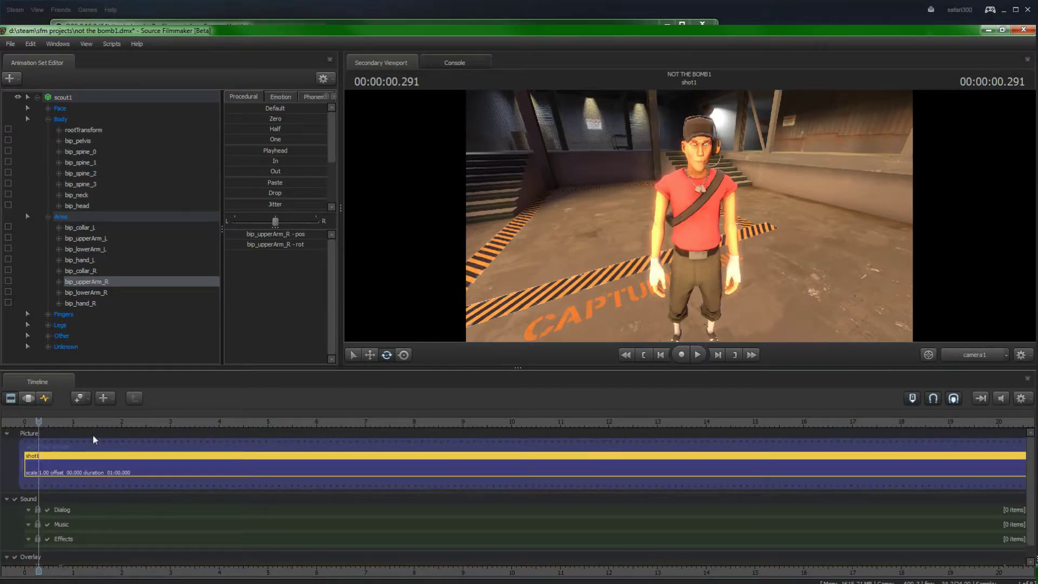
mouse_move(41, 420)
left_mouse_down()
mouse_move(211, 420)
mouse_move(18, 420)
mouse_move(35, 419)
left_mouse_up()
scroll(87, 484, "down", 2)
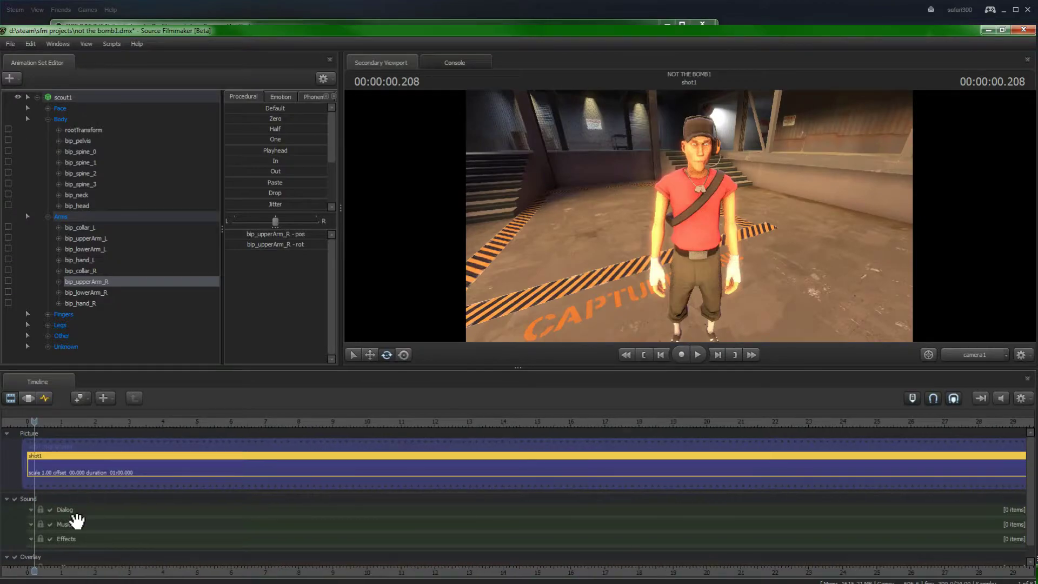
scroll(67, 518, "up", 1)
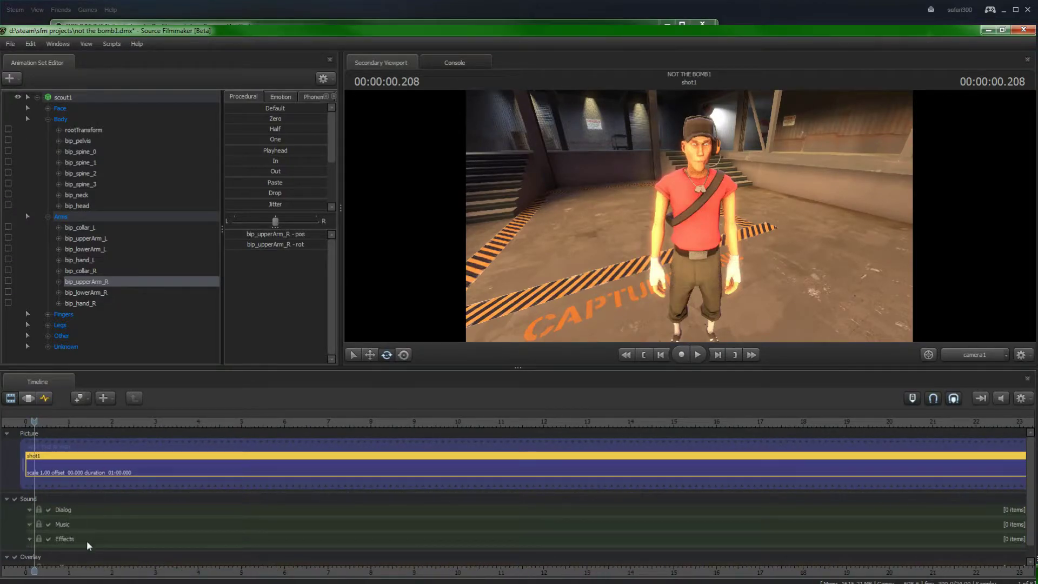
left_click_drag(1029, 463, 1026, 505)
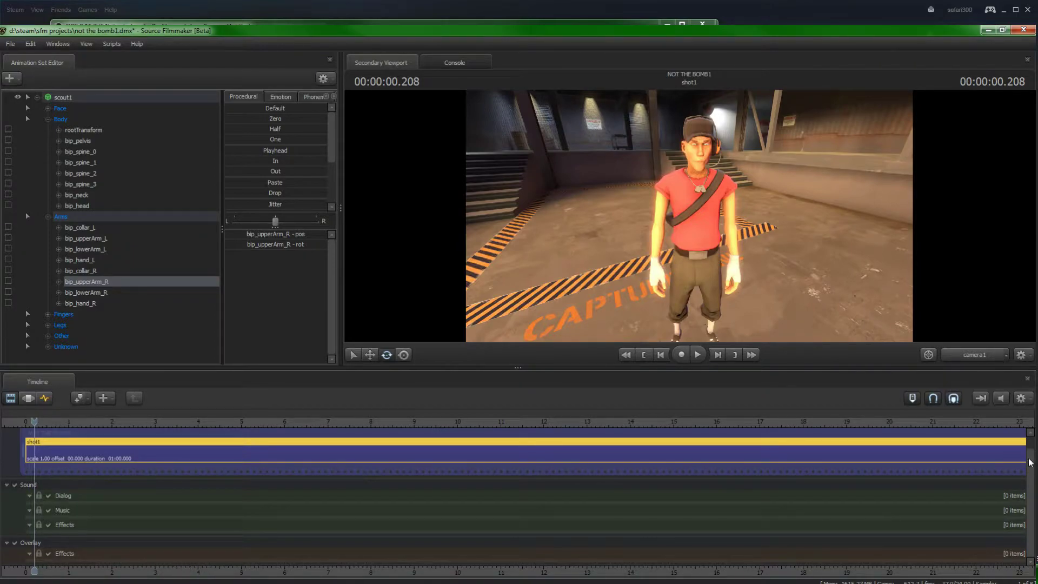
left_click_drag(1029, 460, 1031, 431)
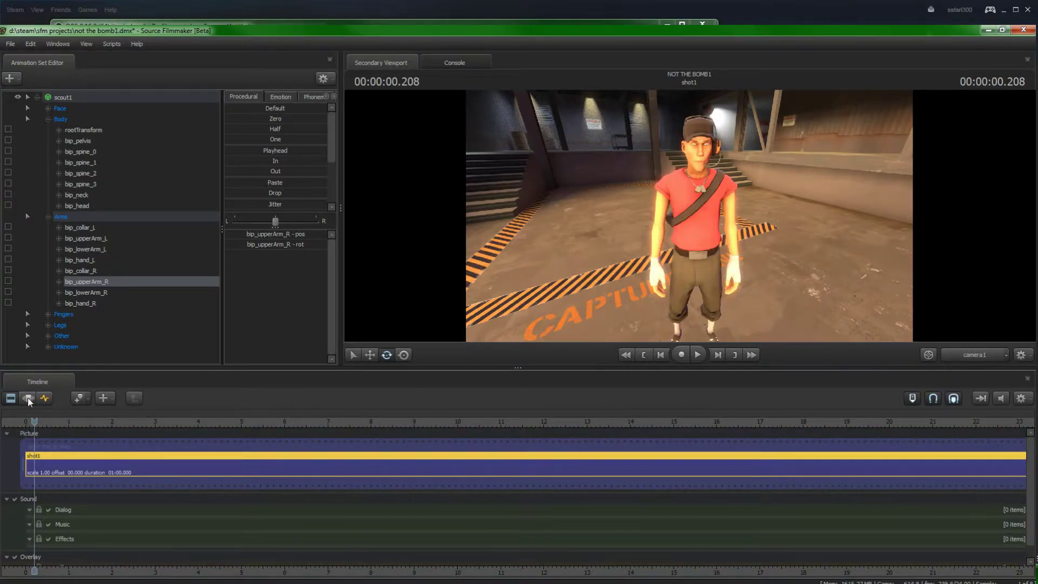
left_click(45, 397)
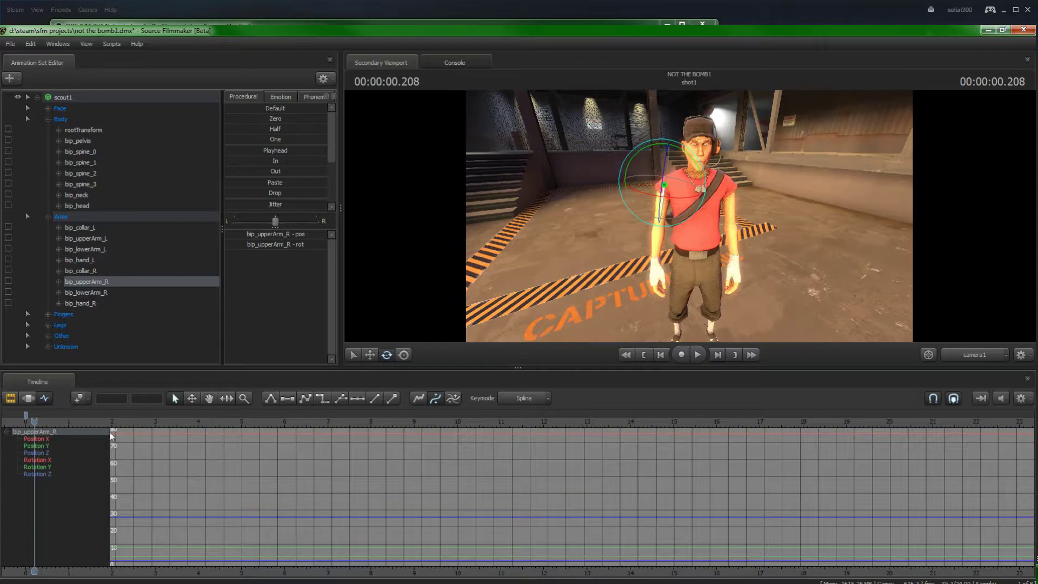
- Inspect the scout model's properties in the Element Viewer from the Clip Editor, and return to the Graph Editor
mouse_move(34, 420)
left_mouse_down()
mouse_move(106, 427)
mouse_move(24, 431)
left_mouse_up()
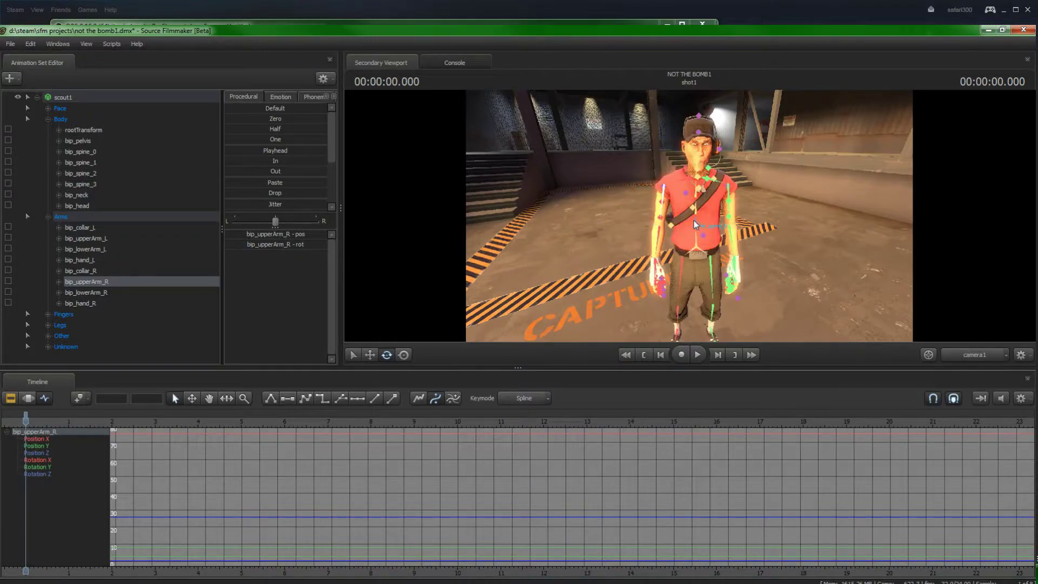
left_click(15, 402)
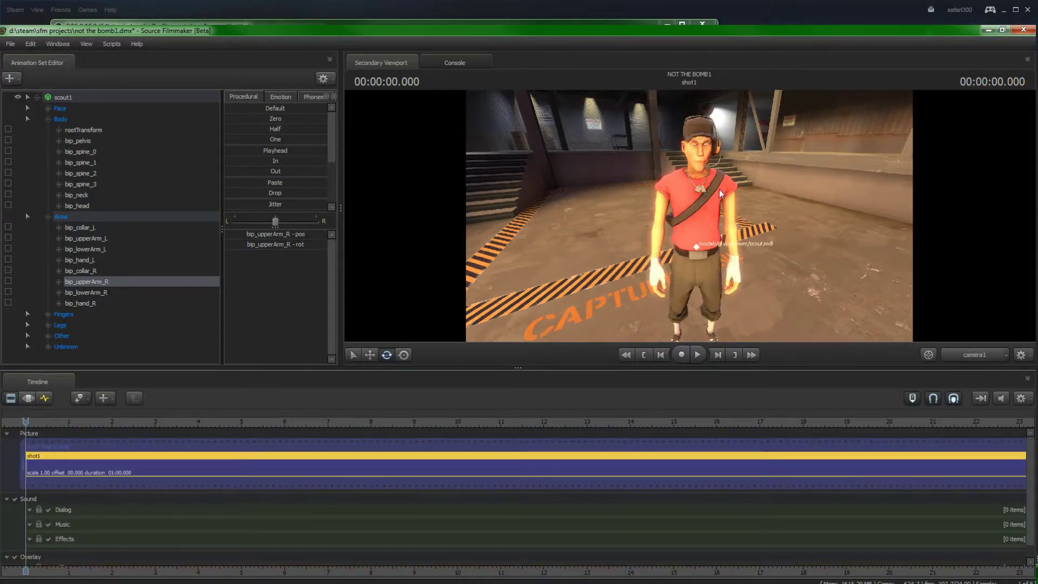
double_click(700, 247)
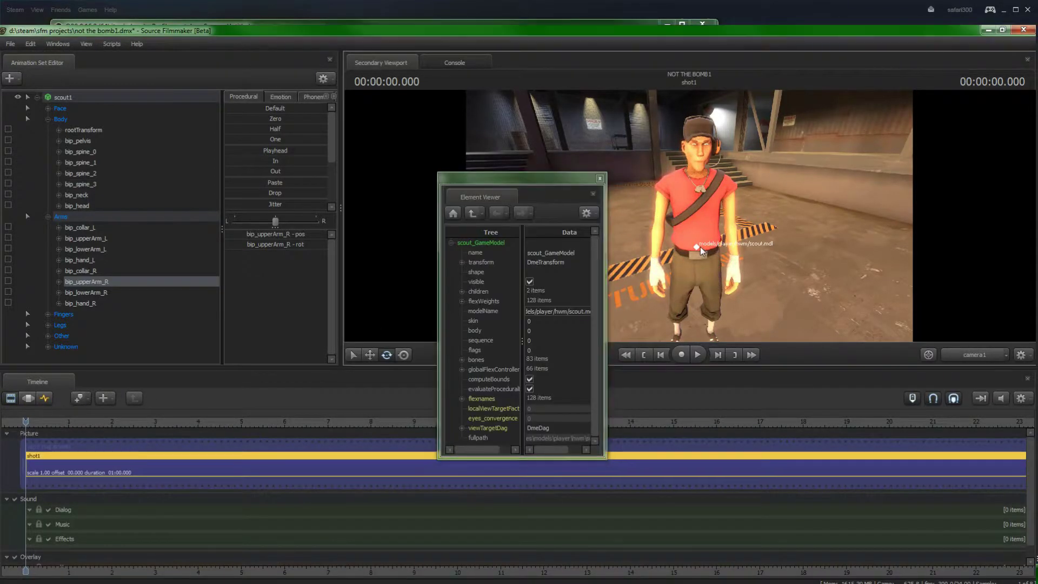
left_click(599, 178)
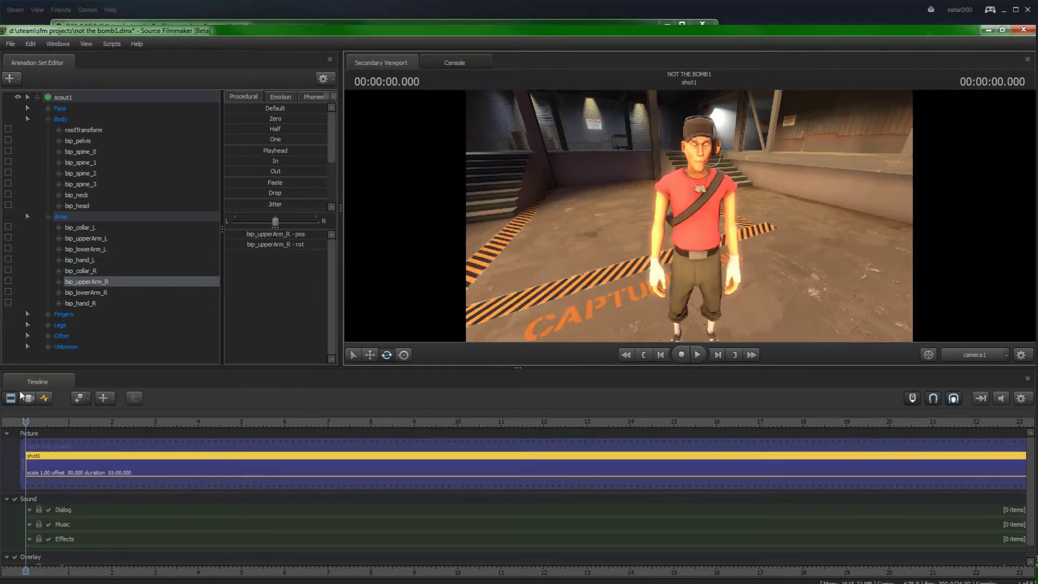
left_click(44, 398)
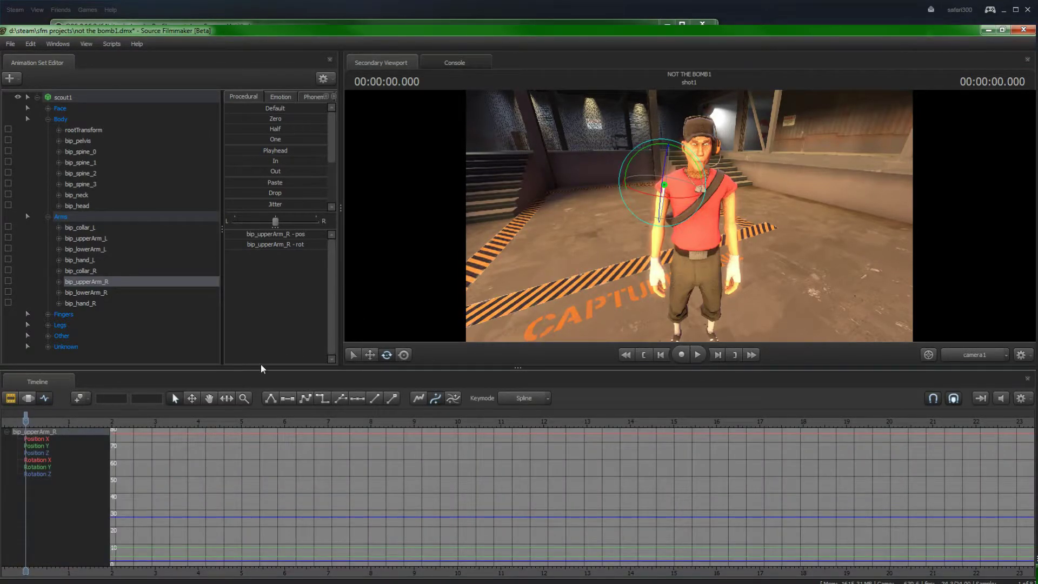
- Move camera1 closer to the scout and select his left lower arm bone for rotation
left_click_drag(689, 216, 647, 218)
key("w")
key("d")
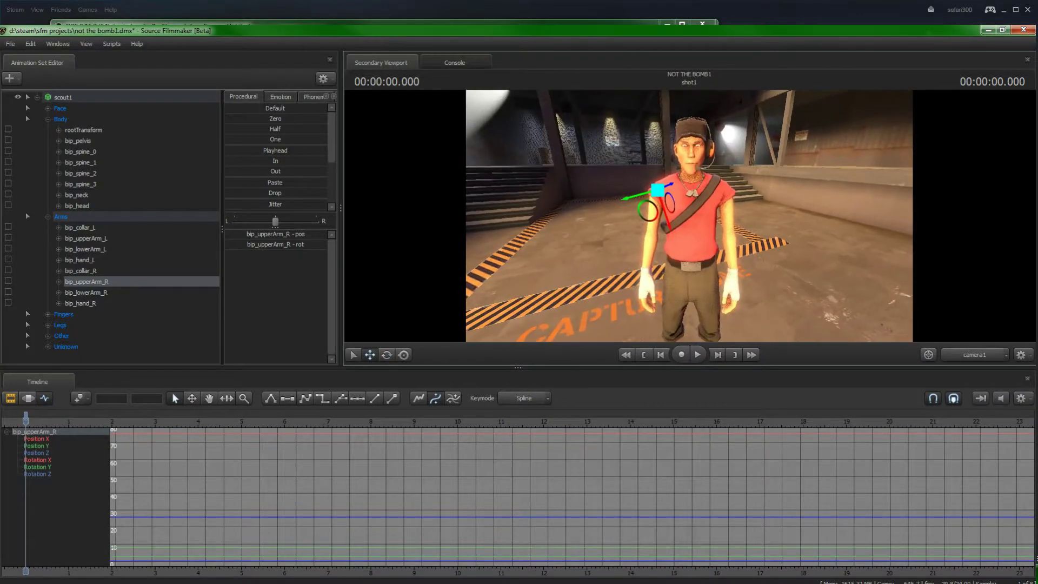
key("ctrl")
key("ctrl")
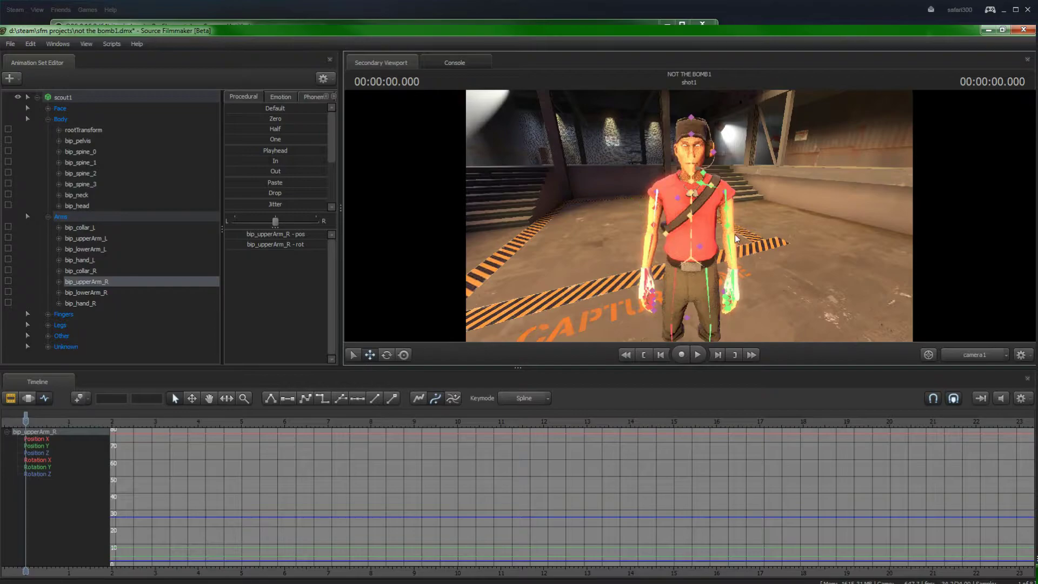
left_click(728, 217, "ctrl")
key("w")
key("d")
left_click_drag(797, 238, 791, 230)
left_click_drag(523, 181, 521, 181)
key("e")
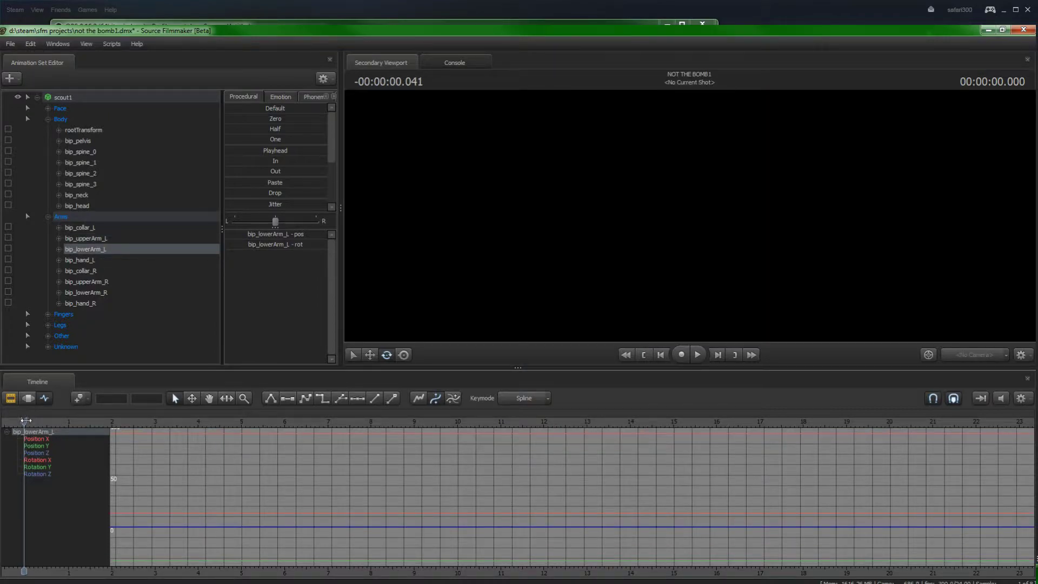
- Try rotating all of the scout's arm bones together at 0.041 seconds, undo the rotation, and select his left upper arm
left_click_drag(25, 421, 27, 420)
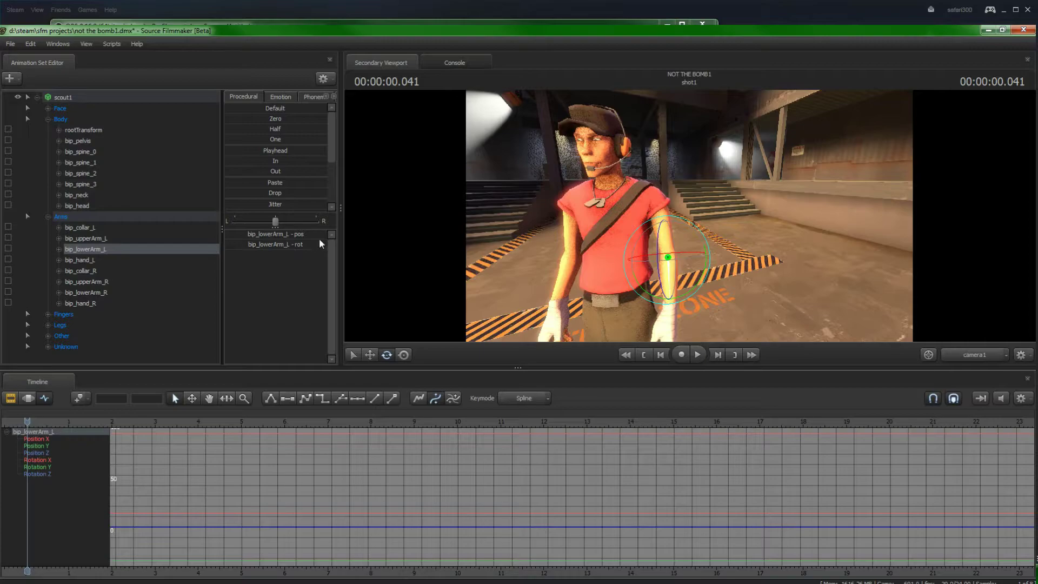
left_click(61, 216)
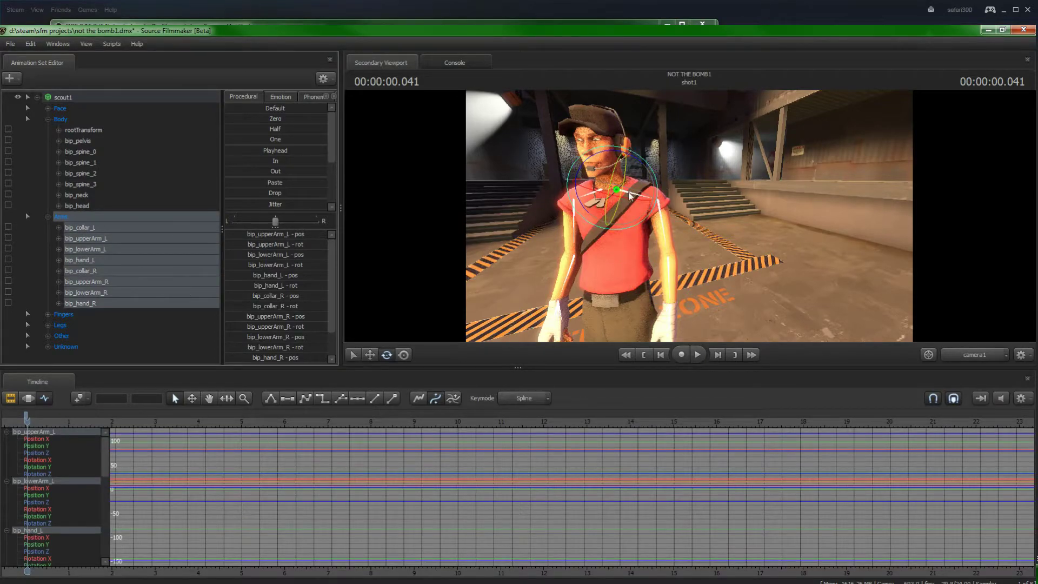
left_click_drag(616, 184, 585, 183)
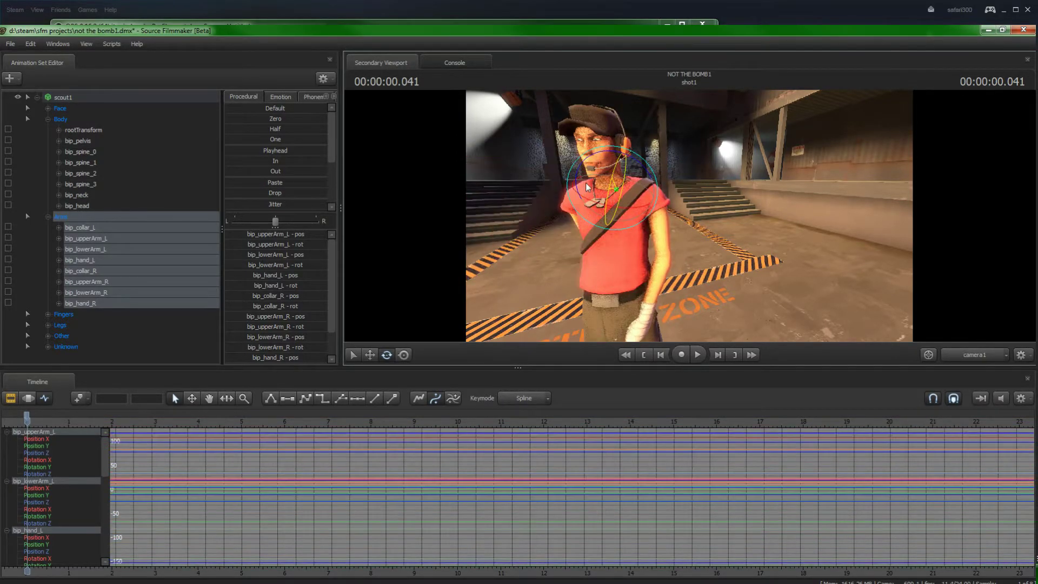
key("ctrl+z")
left_click(664, 232, "ctrl")
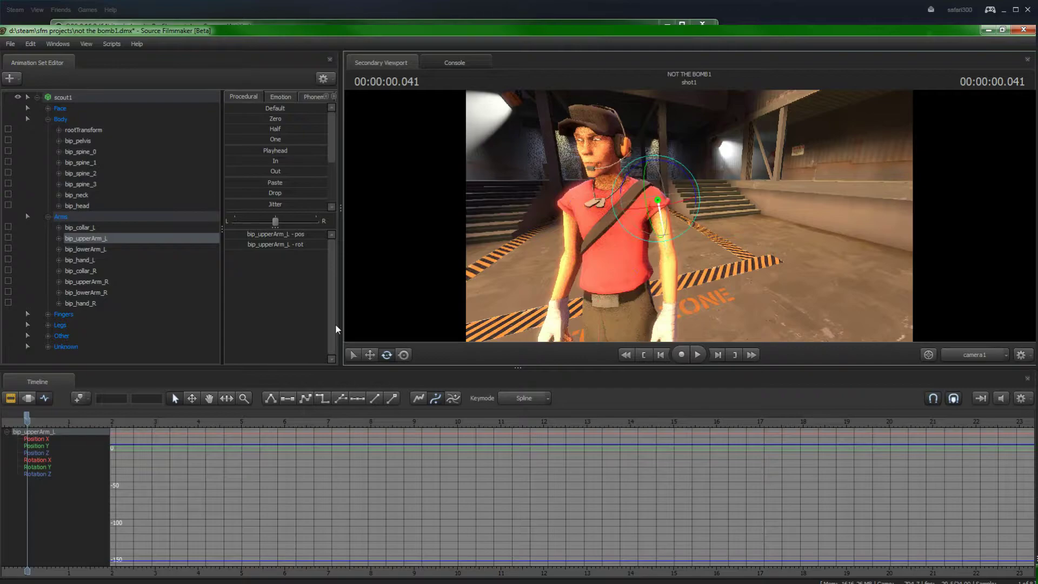
- Select the scout's whole Arms group, scrub over its animation, and delete its keyframe at frame 0
left_click(76, 217)
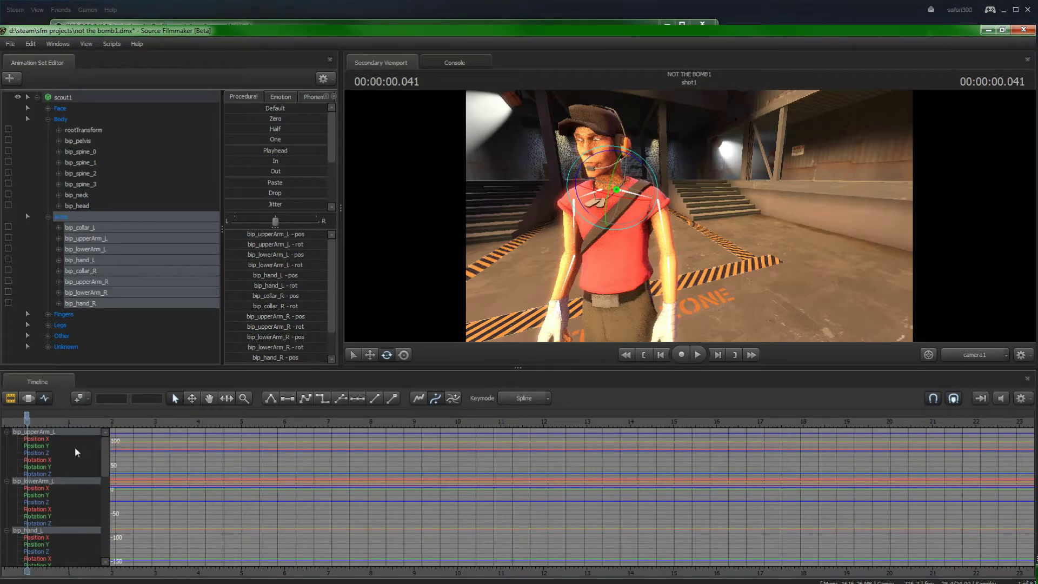
left_click_drag(28, 420, 43, 420)
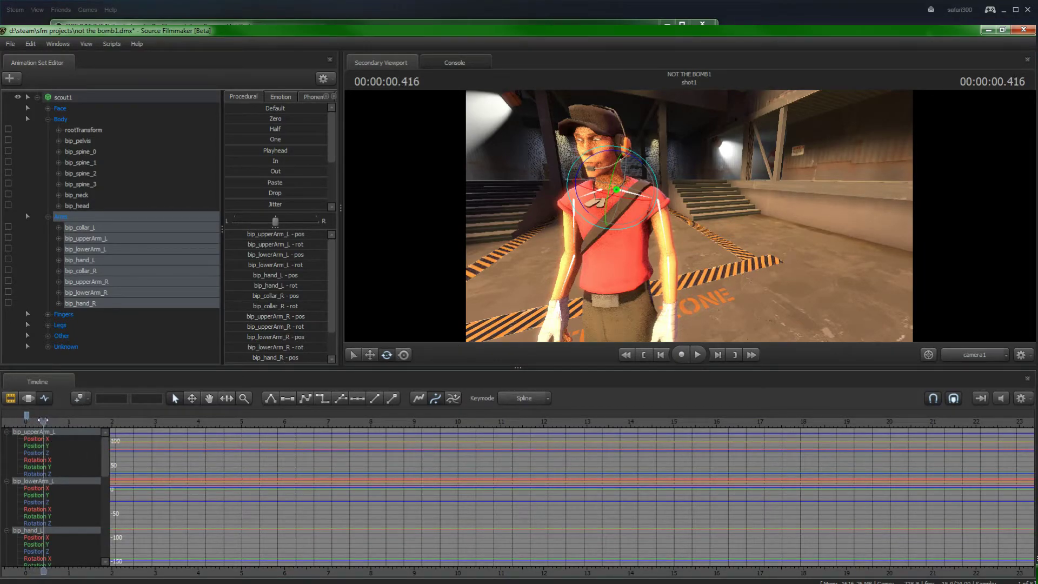
left_click(697, 355)
left_click(697, 354)
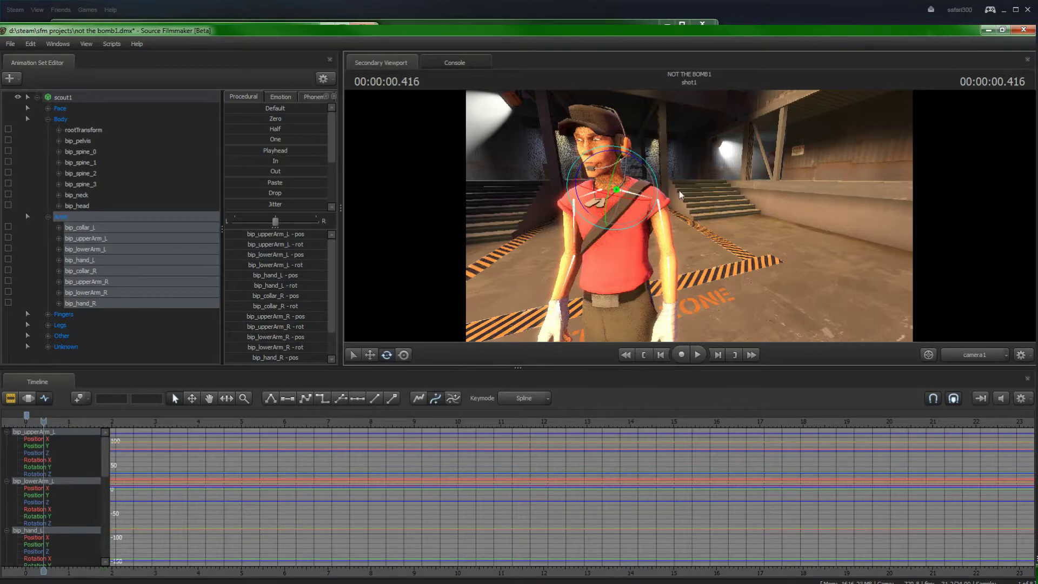
left_click_drag(42, 421, 26, 418)
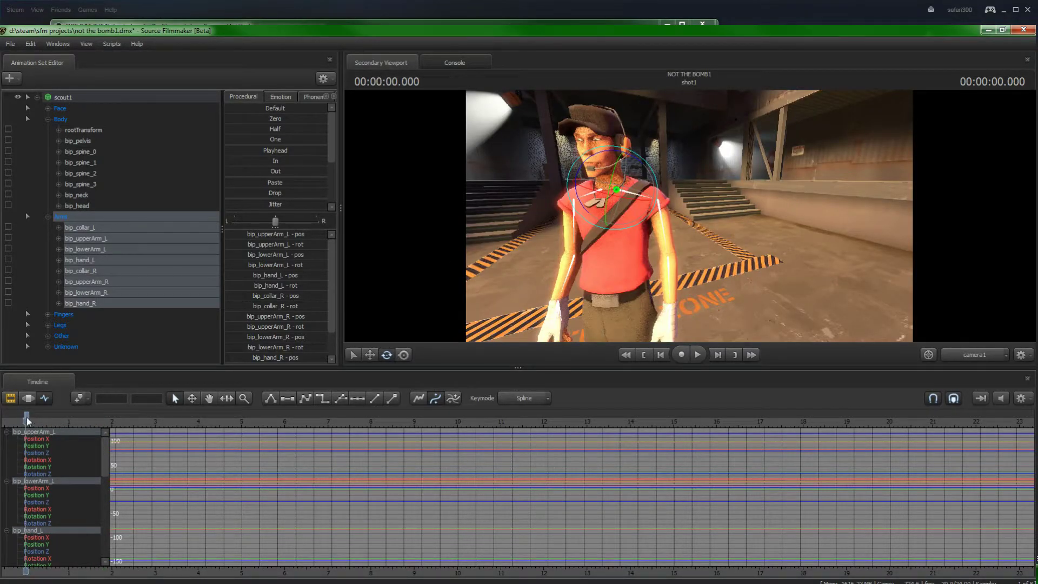
key("ctrl+z")
key("ctrl+z")
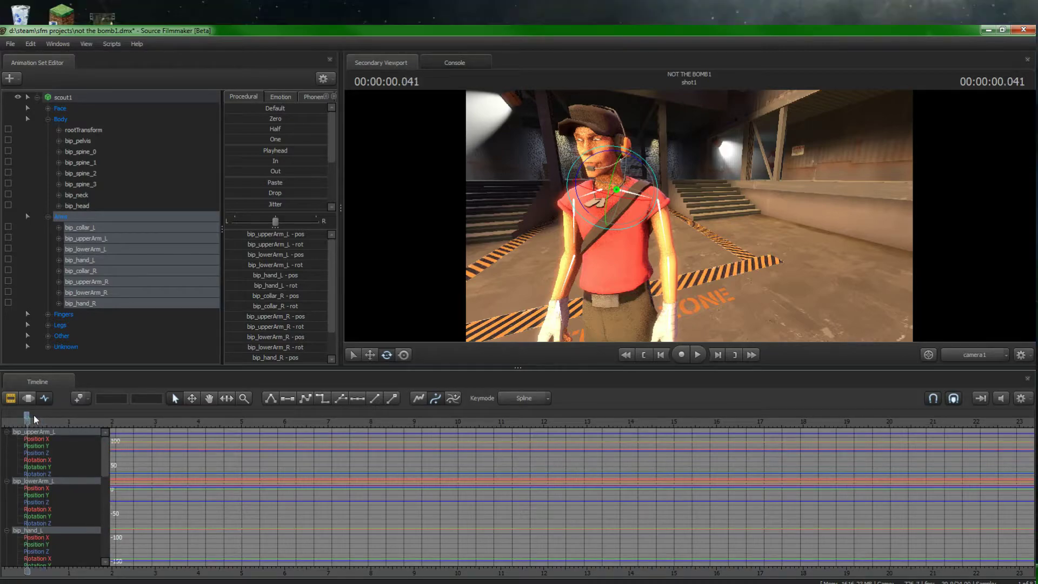
left_click_drag(34, 414, 28, 415)
right_click(28, 416)
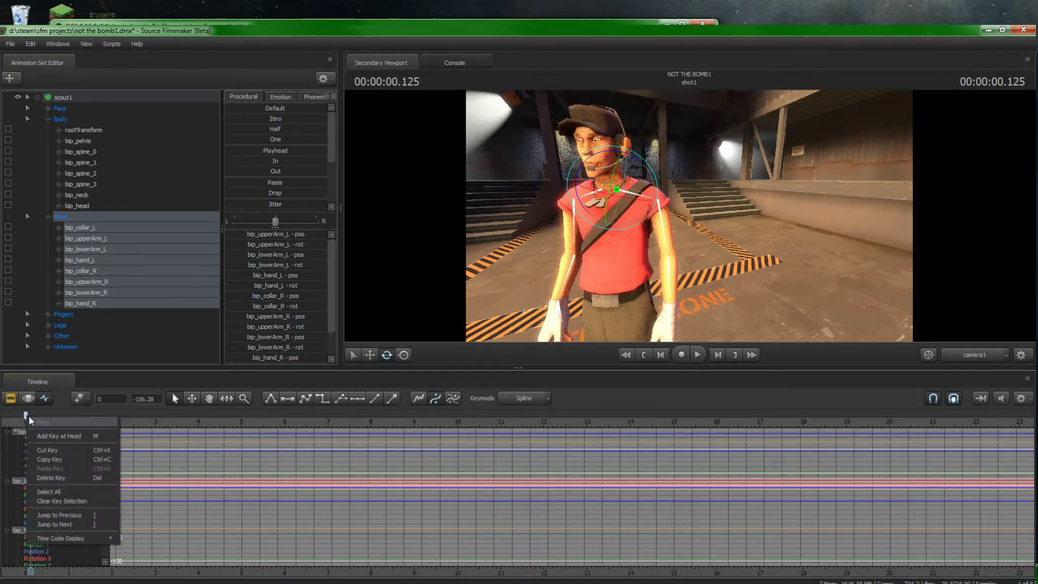
left_click(44, 478)
- Try rotating the whole Arms group at 0.375 seconds and undo the resulting pose
left_click_drag(31, 421, 42, 421)
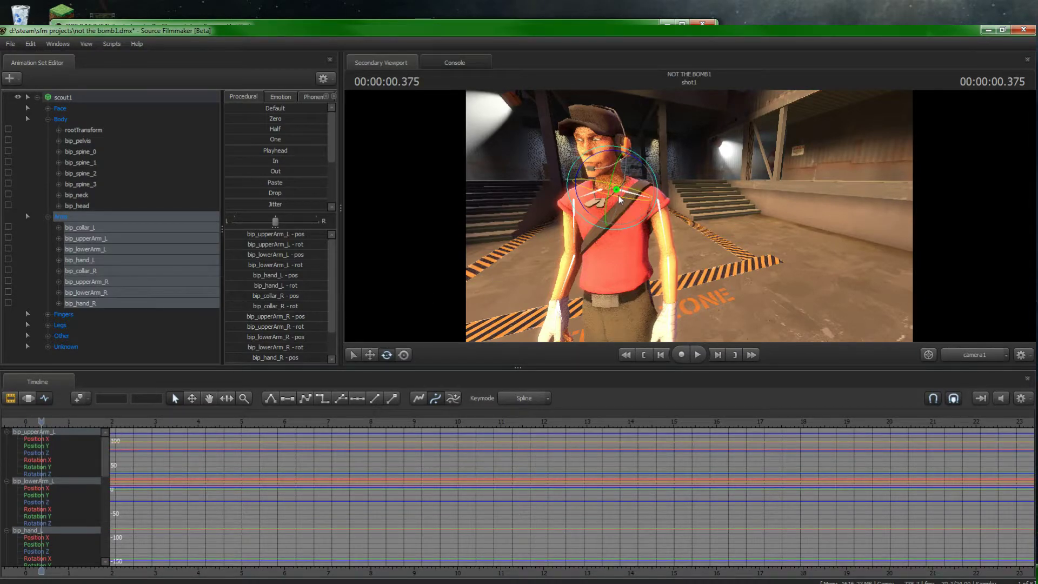
left_click_drag(624, 173, 568, 208)
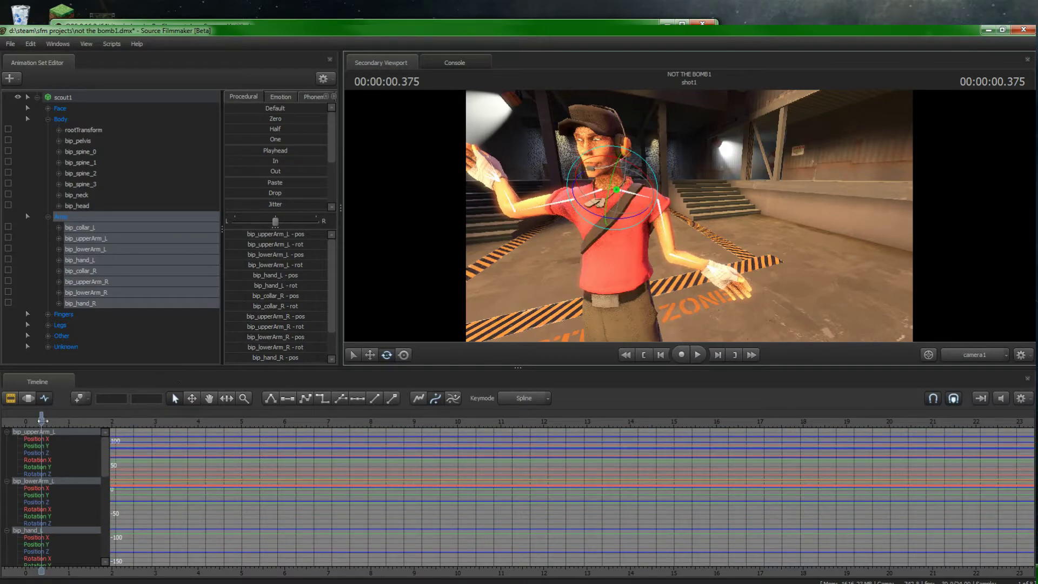
mouse_move(42, 421)
left_mouse_down()
mouse_move(25, 421)
mouse_move(41, 421)
left_mouse_up()
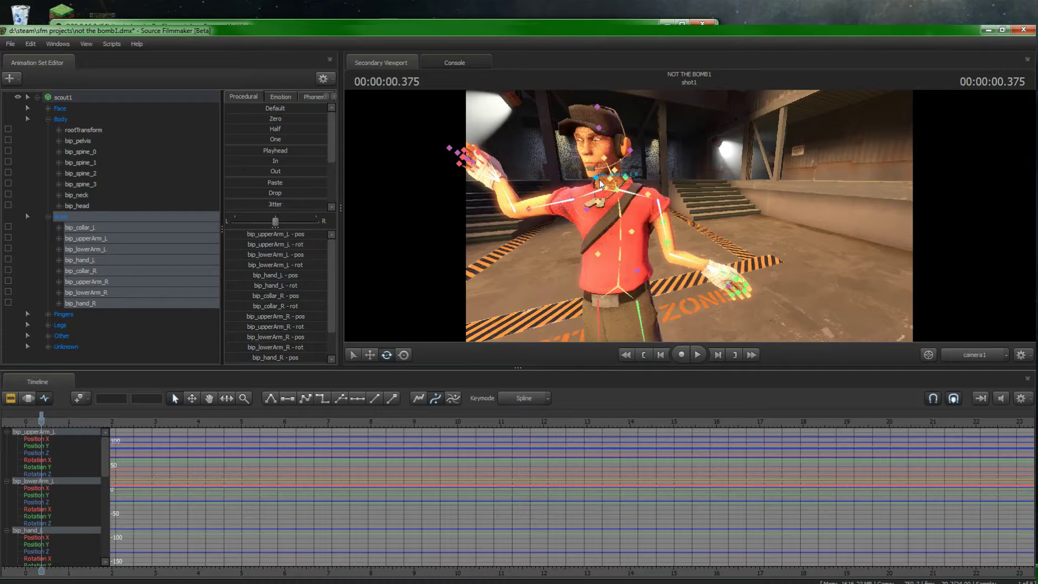
key("ctrl+z")
key("ctrl+z")
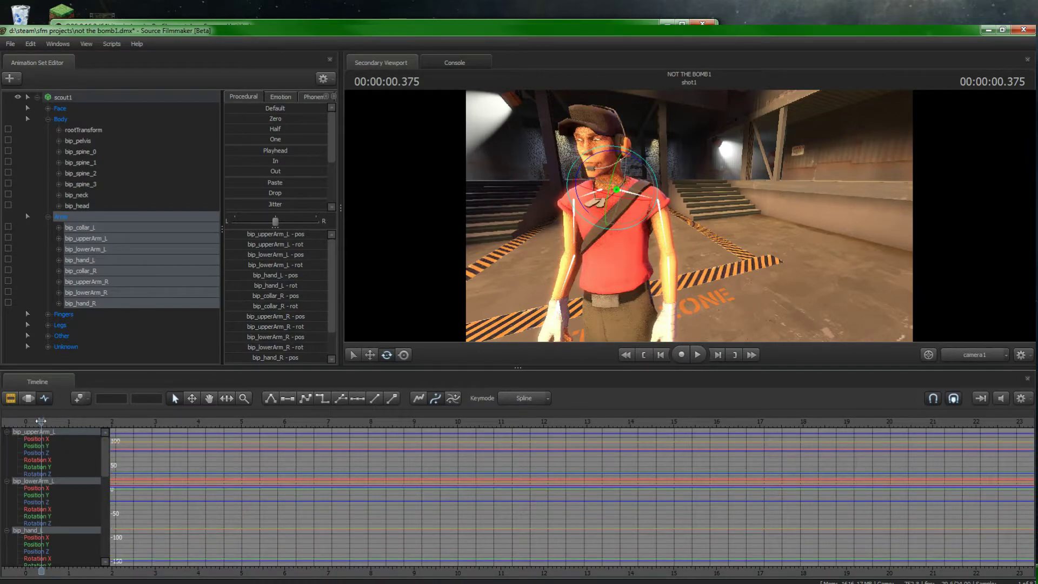
- Keyframe the Arms group at 0 seconds, and raise the scout's left arm at 0.291 seconds by rotating its upper and lower arm bones
left_click_drag(41, 421, 25, 418)
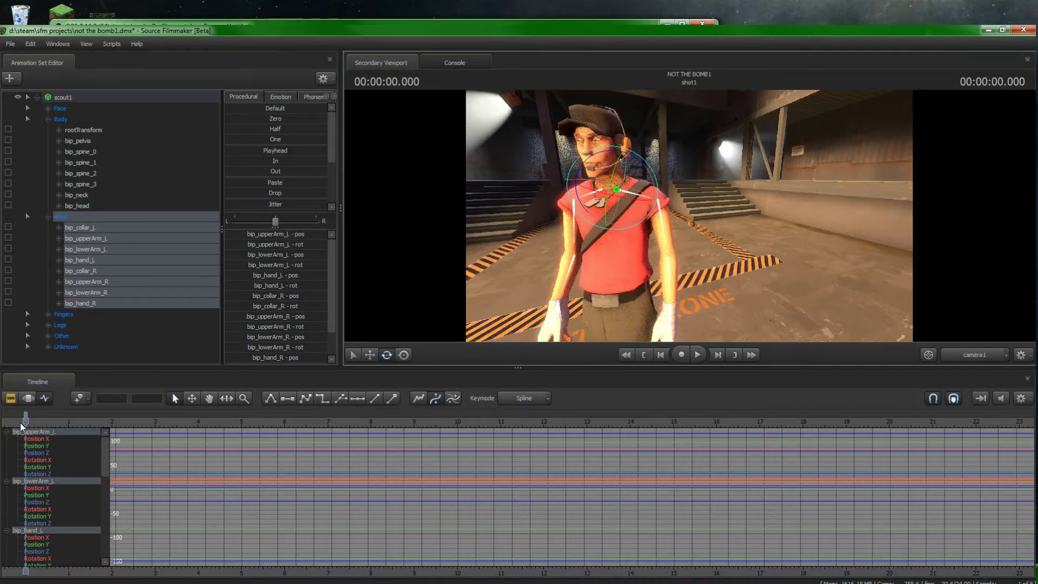
left_click_drag(25, 420, 38, 420)
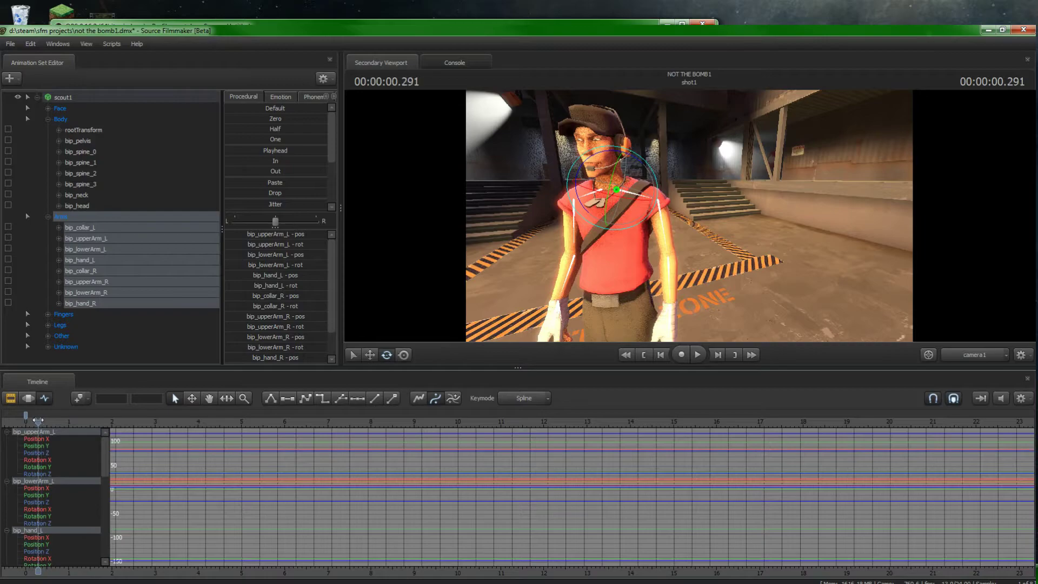
left_click(663, 230)
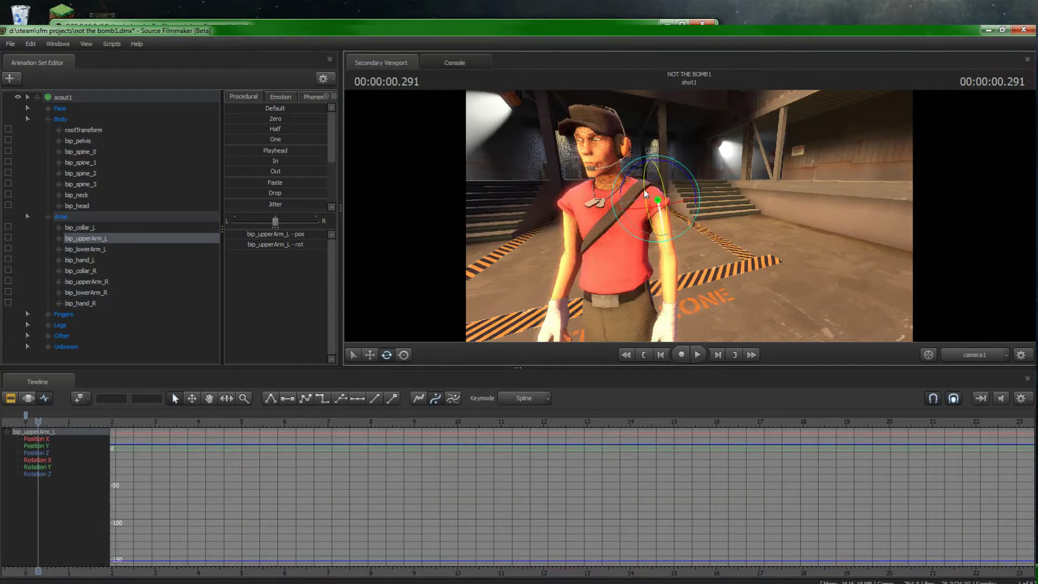
mouse_move(644, 189)
left_mouse_down()
mouse_move(643, 277)
mouse_move(652, 237)
mouse_move(696, 259)
mouse_move(657, 238)
mouse_move(649, 261)
mouse_move(652, 199)
left_mouse_up()
left_click(652, 278, "ctrl")
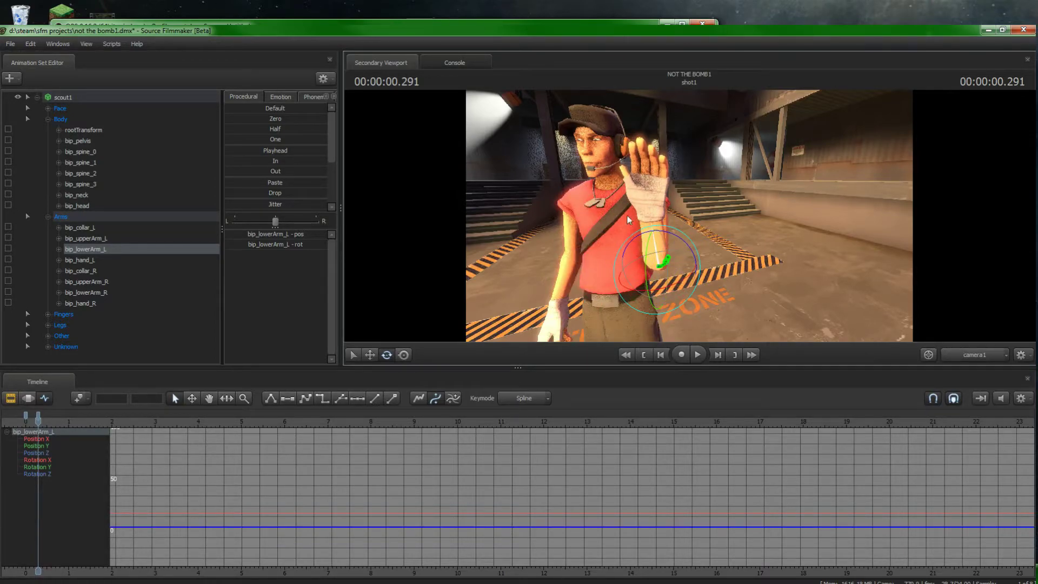
- Preview the left arm raise, retime its raised-pose keyframe to frame 13, and replay the animation
left_click(24, 421)
key("space")
key("space")
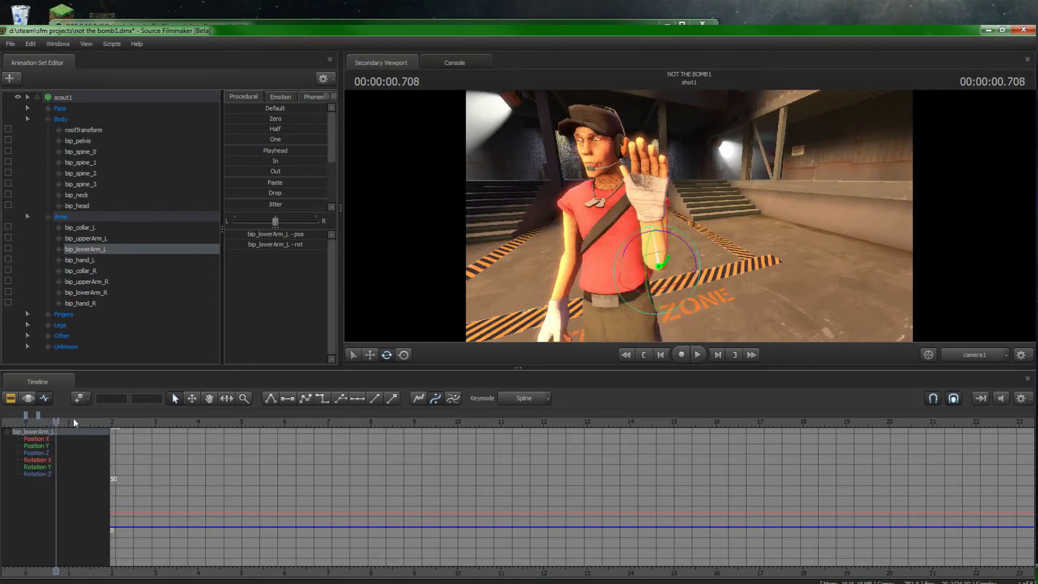
left_click_drag(58, 421, 26, 421)
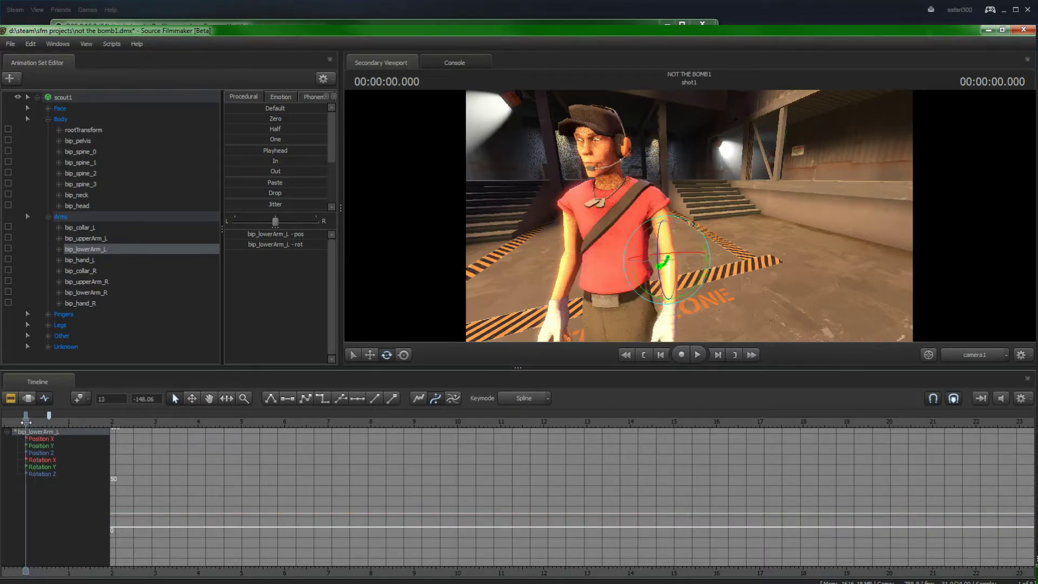
key("space")
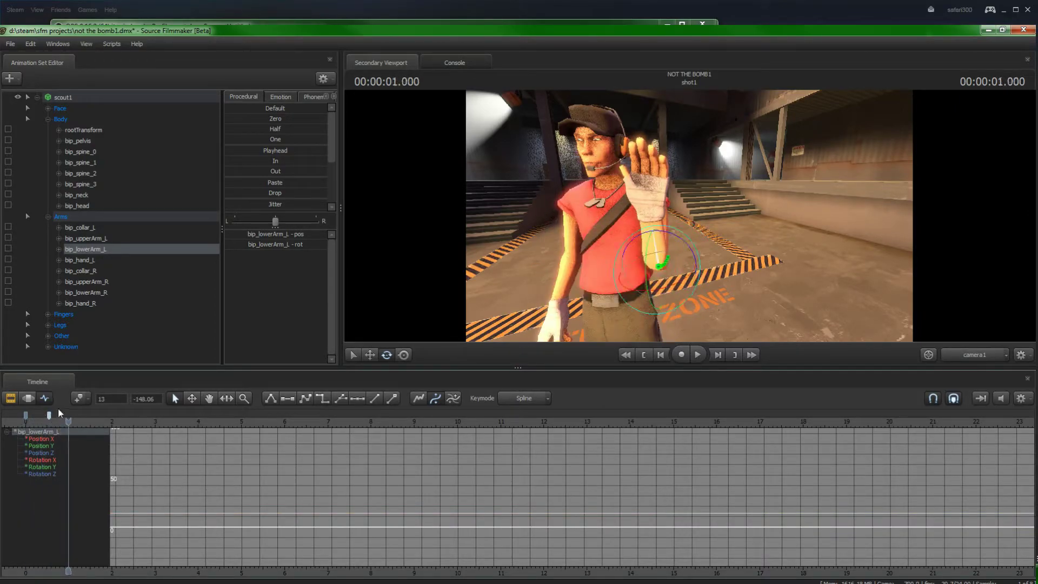
mouse_move(66, 420)
left_mouse_down()
mouse_move(24, 422)
mouse_move(56, 421)
left_mouse_up()
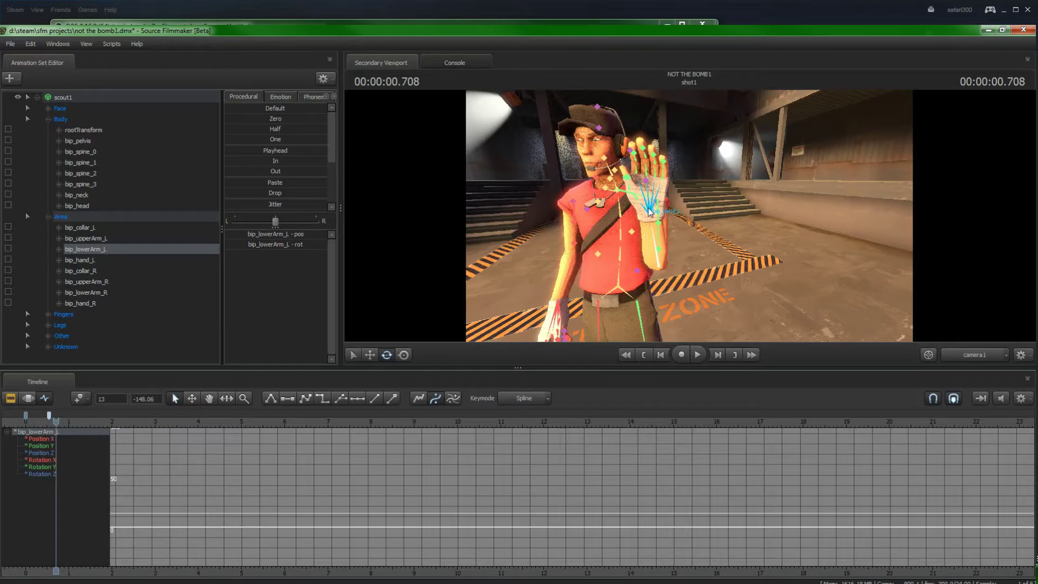
- Select the scout's left hand bone and add a keyframe for it at 0.541 seconds
left_click(650, 211)
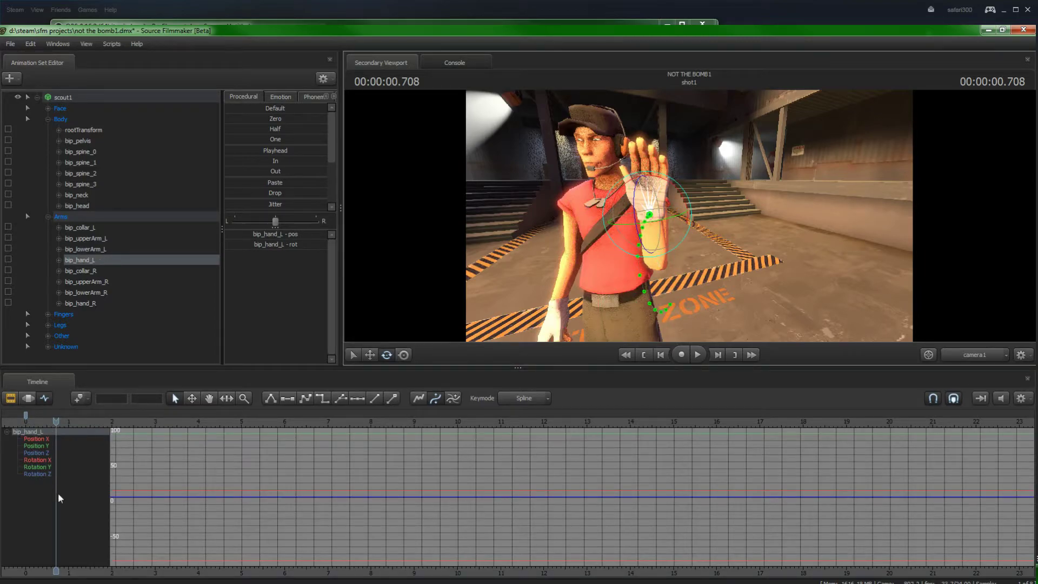
left_click_drag(56, 421, 26, 421)
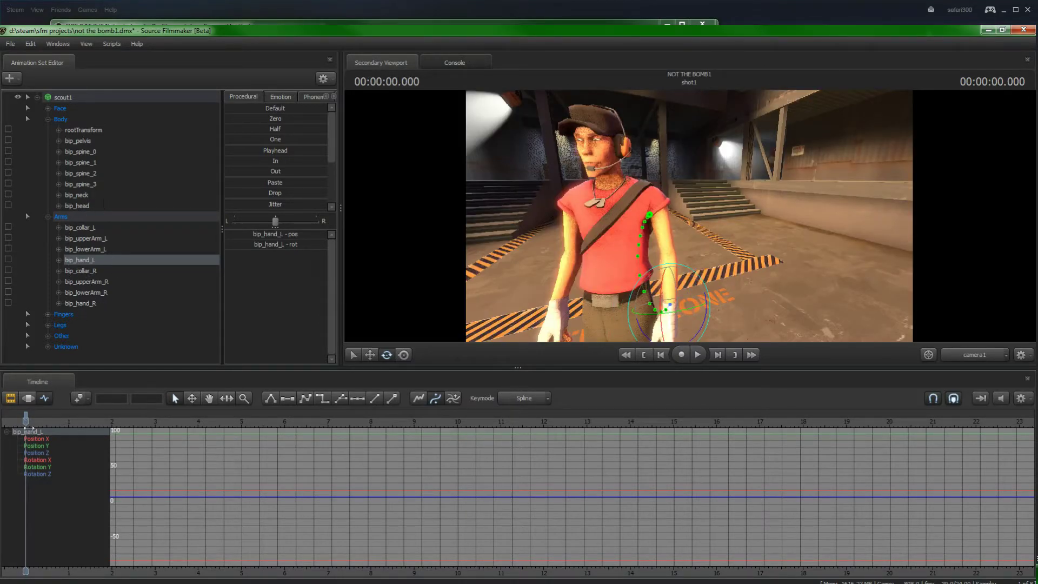
left_click_drag(25, 421, 27, 421)
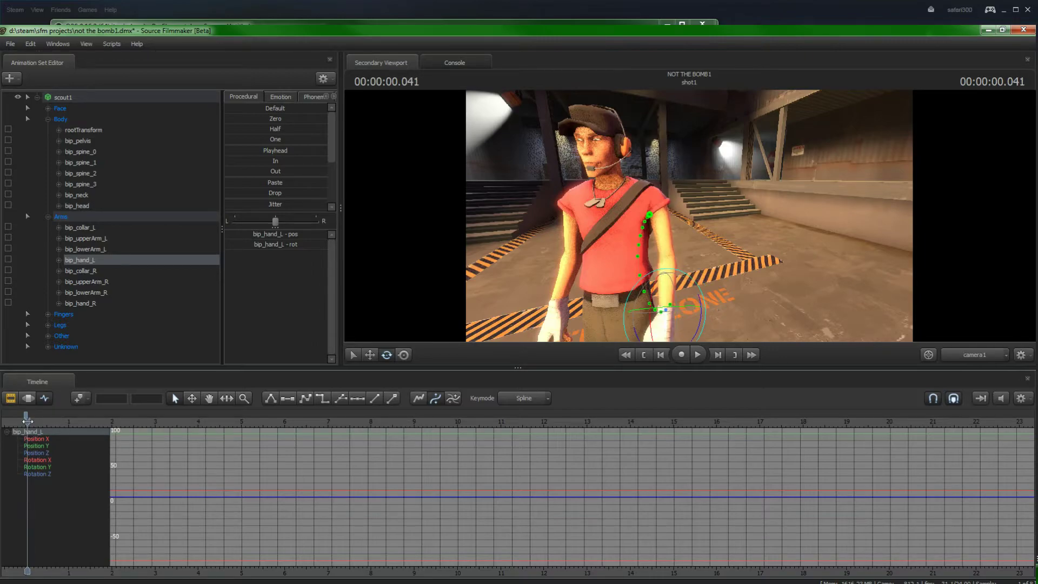
left_click_drag(27, 421, 48, 417)
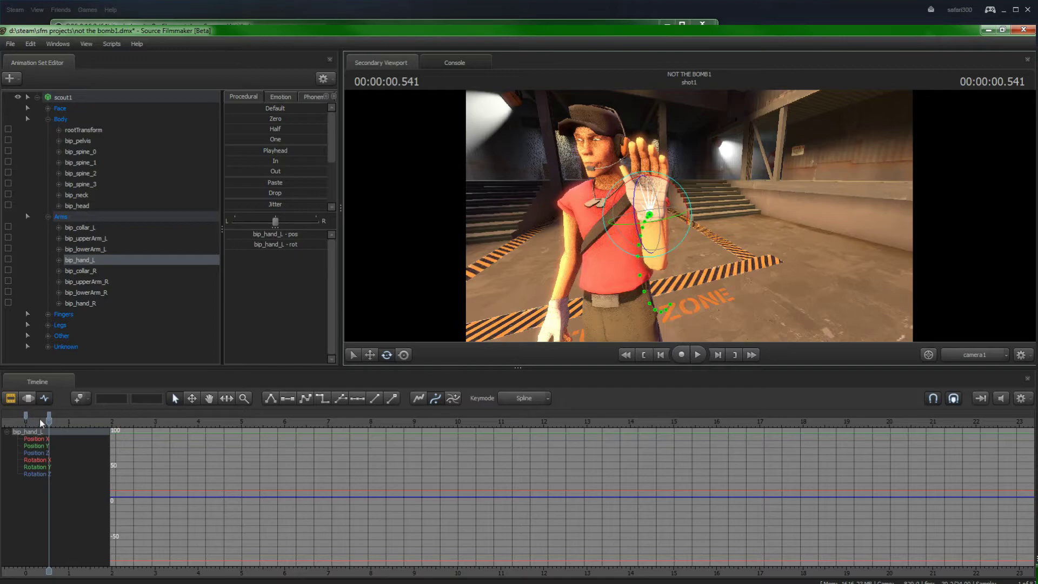
- Pose a wave by tilting the left hand away from his head at 0.666 seconds and back toward it at 0.750 seconds
left_click_drag(49, 419, 55, 422)
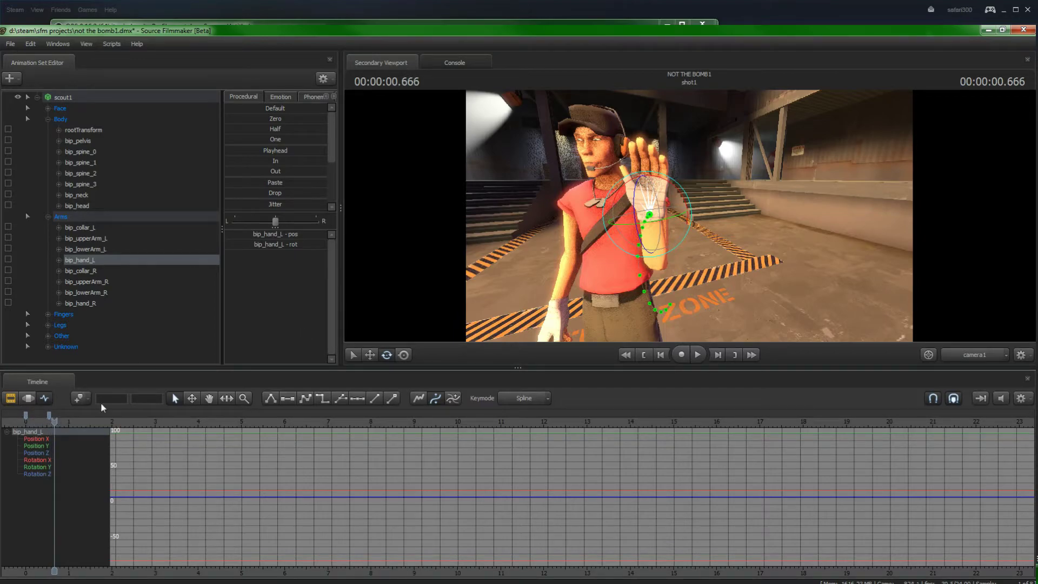
left_click_drag(672, 190, 682, 208)
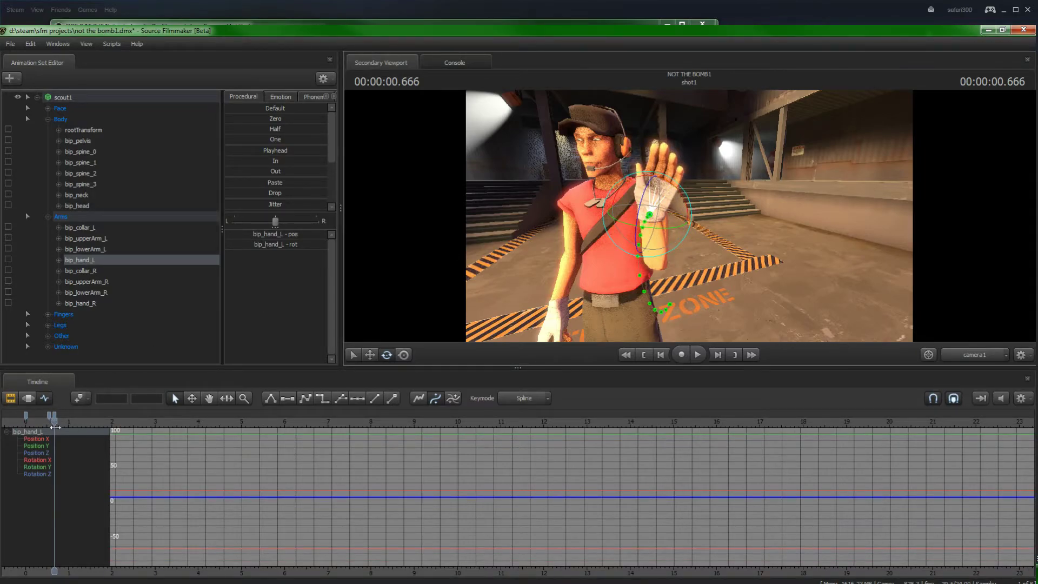
left_click_drag(55, 427, 57, 423)
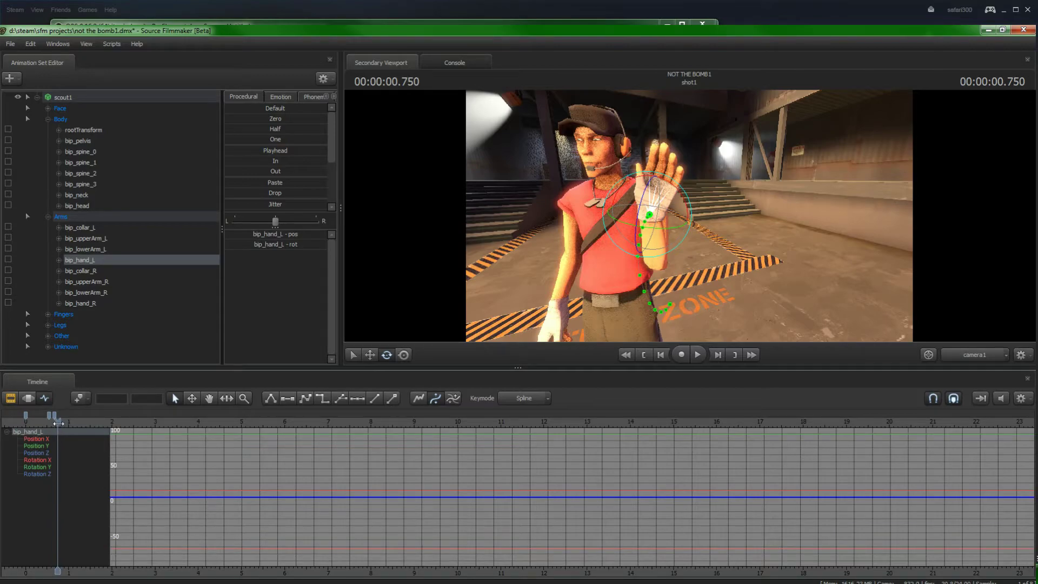
scroll(60, 420, "up", 5)
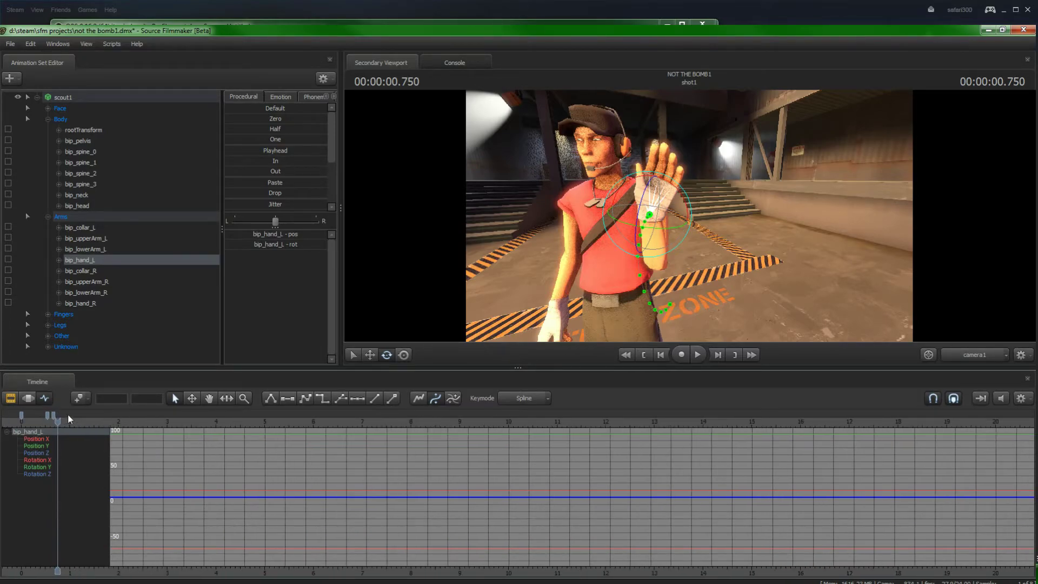
scroll(68, 416, "up", 5)
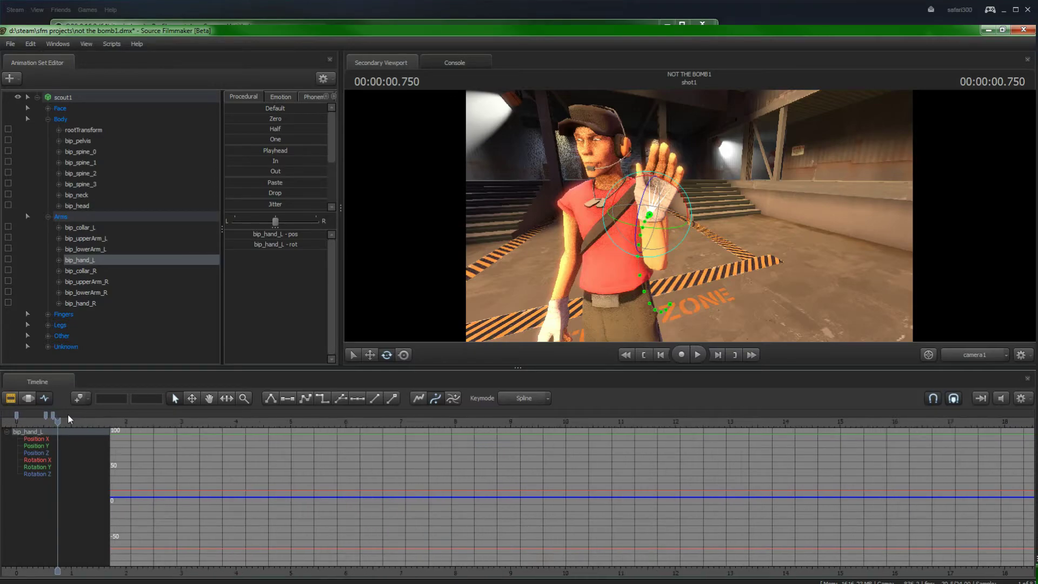
scroll(67, 413, "down", 4)
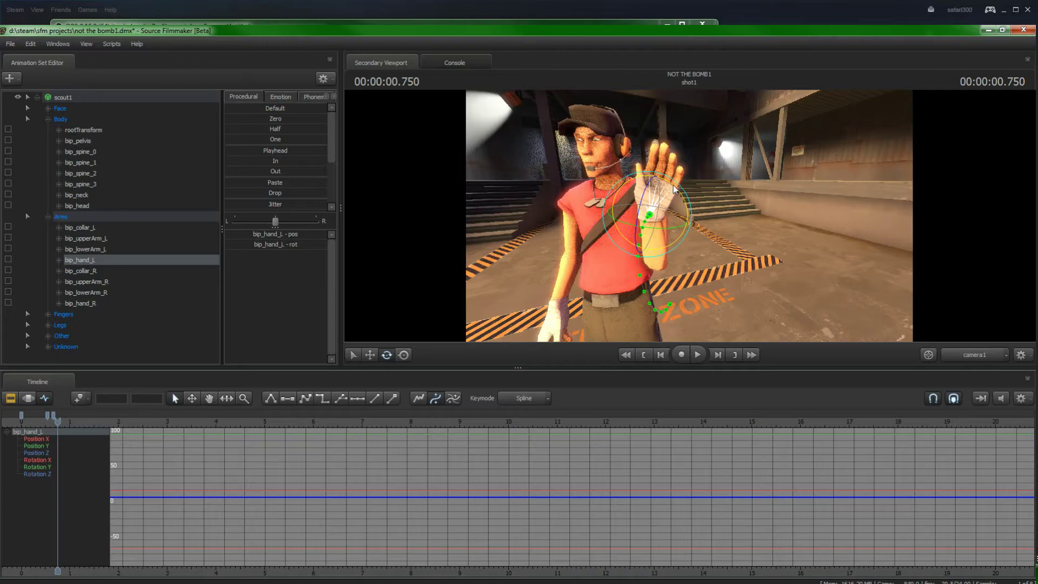
left_click_drag(674, 189, 544, 269)
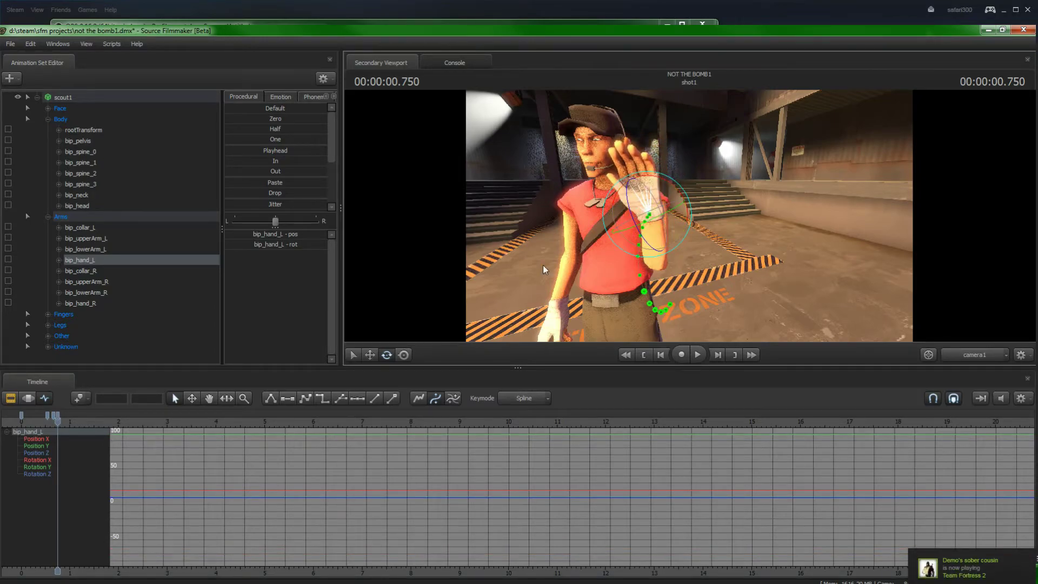
- Copy the left hand's two wave keyframes and paste them at 0.833 seconds
mouse_move(57, 425)
left_mouse_down()
mouse_move(46, 423)
mouse_move(64, 422)
left_mouse_up()
key("space")
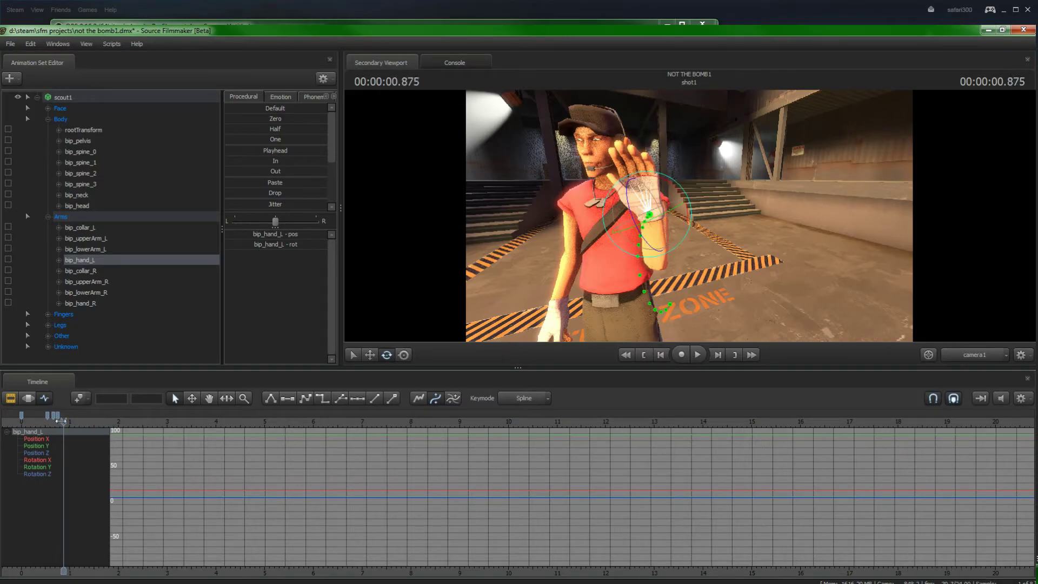
left_click(53, 415)
left_click(58, 415, "shift")
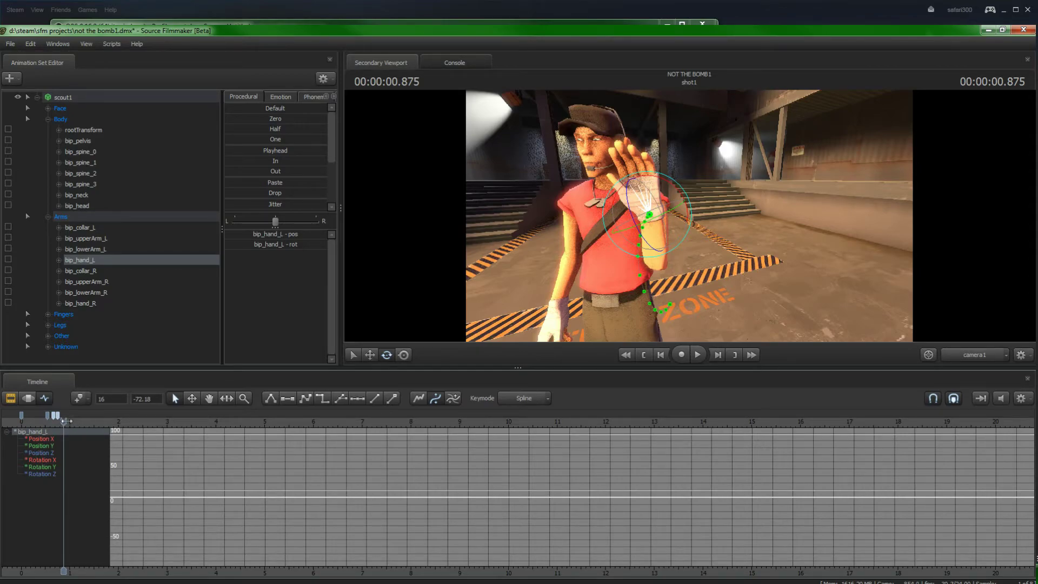
mouse_move(63, 421)
left_mouse_down()
mouse_move(54, 421)
mouse_move(62, 424)
left_mouse_up()
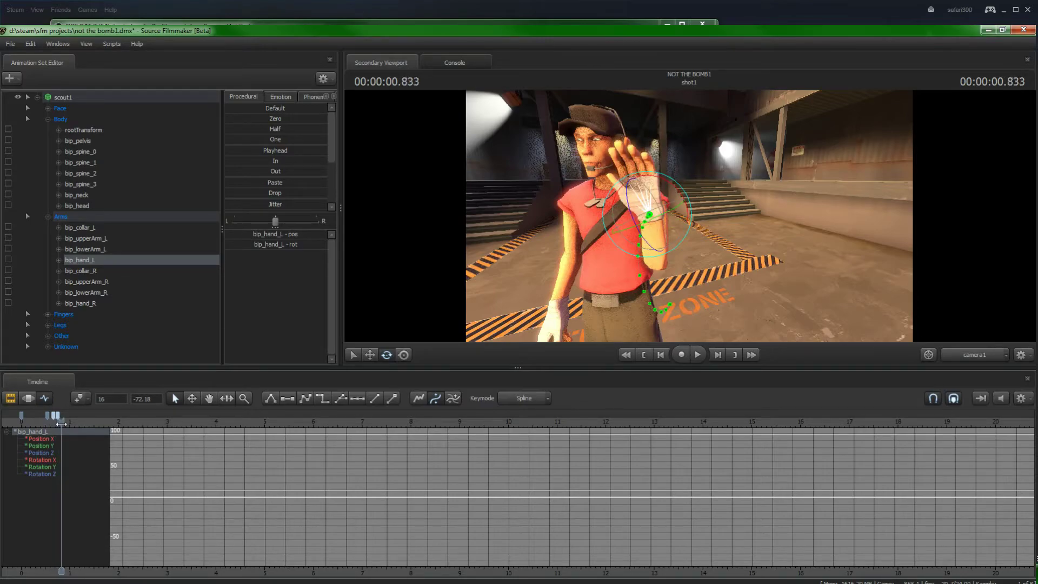
key("ctrl+v")
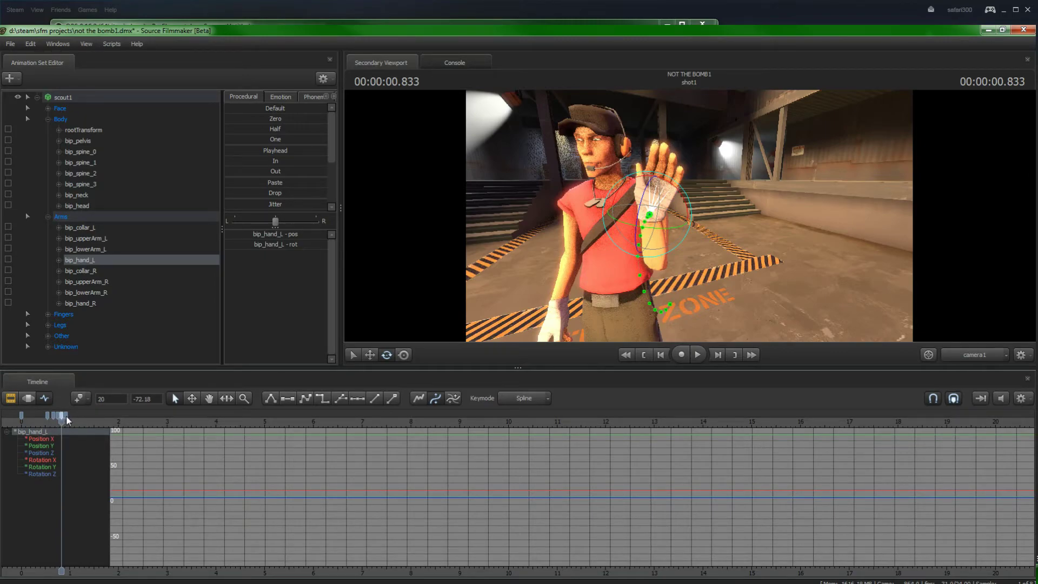
- Shift the two pasted hand keyframes to start at frame 21 and play the animation
left_click(66, 415, "shift")
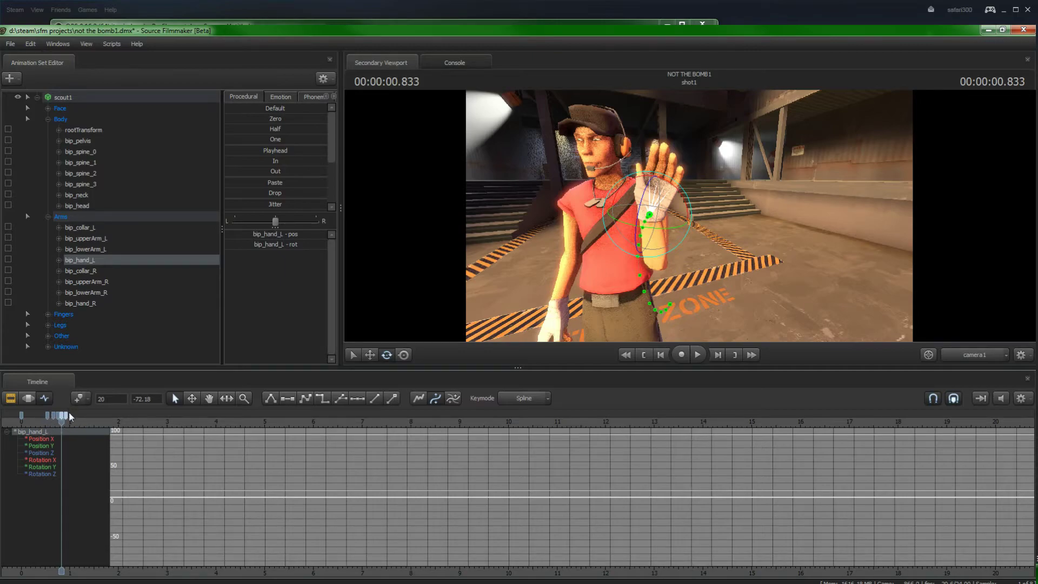
mouse_move(64, 414)
left_mouse_down()
mouse_move(79, 415)
mouse_move(48, 423)
left_mouse_up()
key("space")
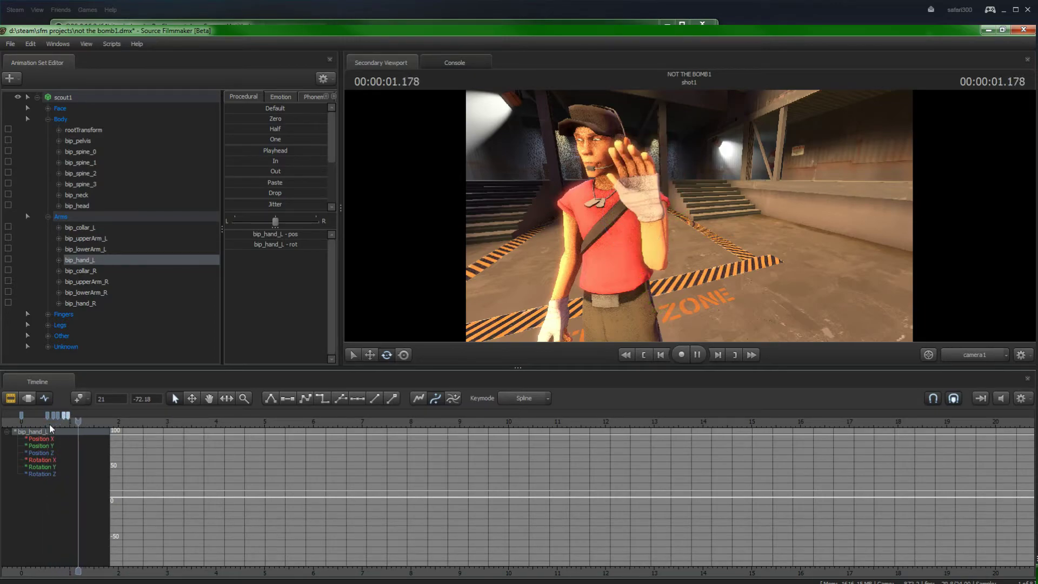
key("space")
- Spread the left hand's four wave keyframes out evenly up to about 1.25 seconds and preview the wave from a closer camera view
left_click(68, 417)
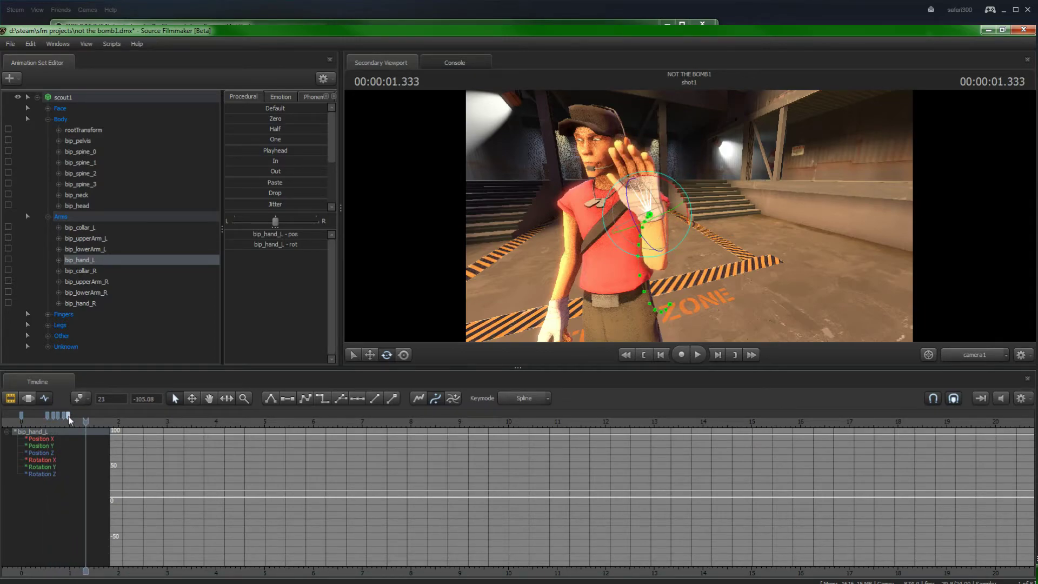
mouse_move(69, 417)
left_mouse_down()
mouse_move(54, 415)
mouse_move(81, 415)
mouse_move(43, 425)
left_mouse_up()
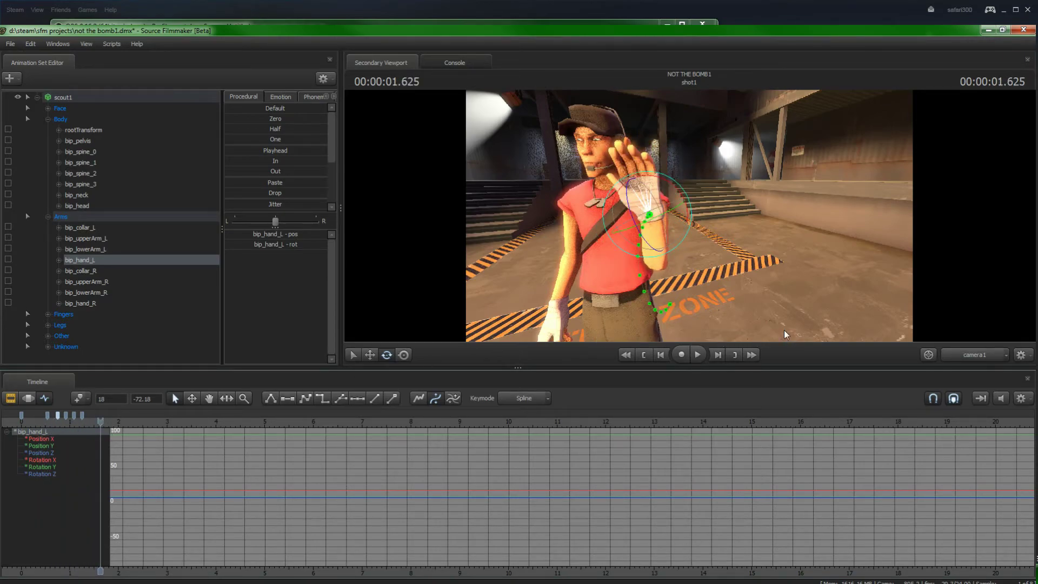
key("a")
left_click_drag(783, 329, 838, 327)
key("w")
key("space")
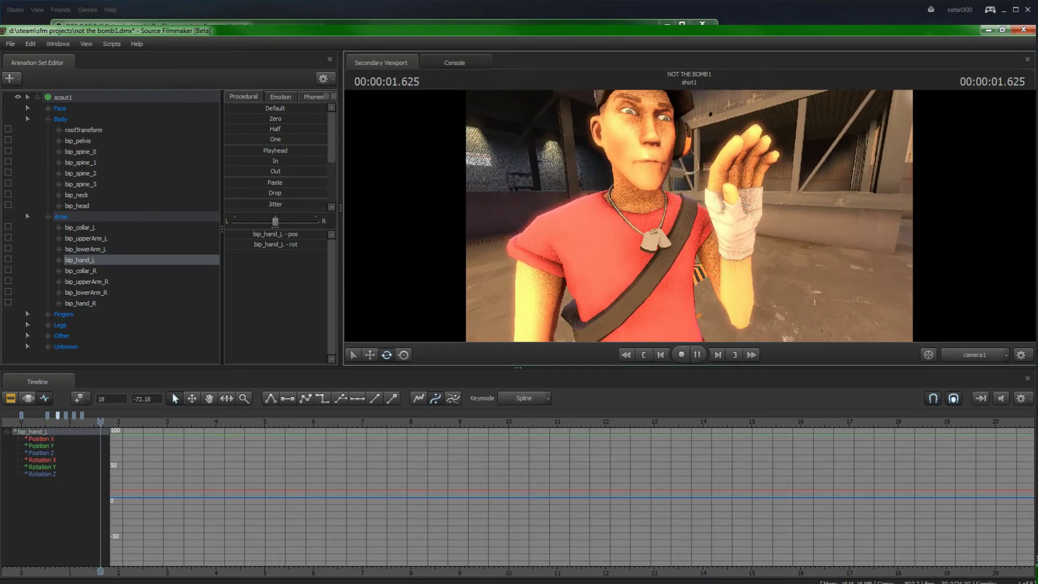
key("space")
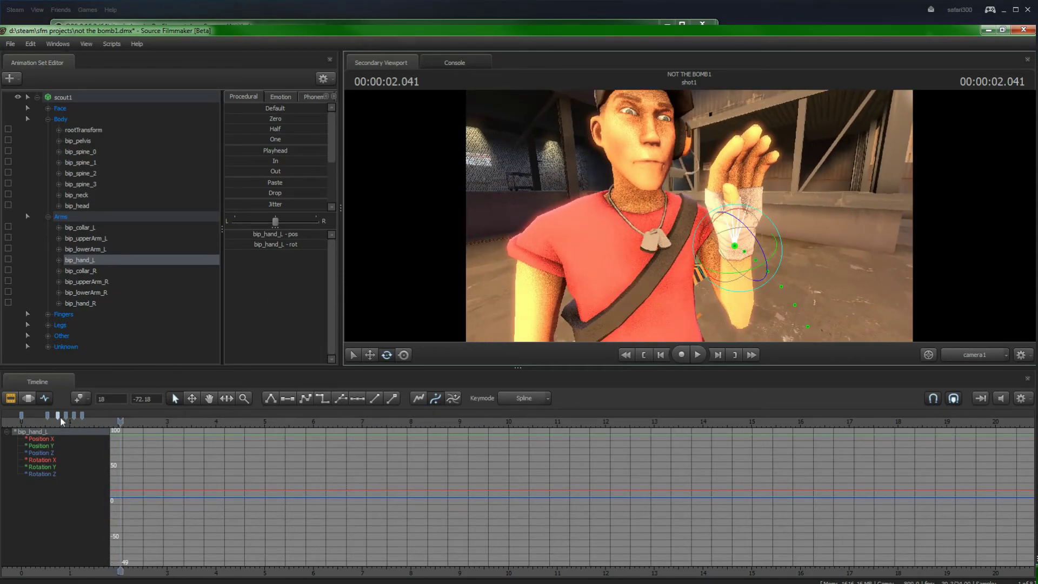
- Copy the four wave keyframes, paste them from 1.375 seconds onward to prolong the wave, and preview the result
left_click(83, 415)
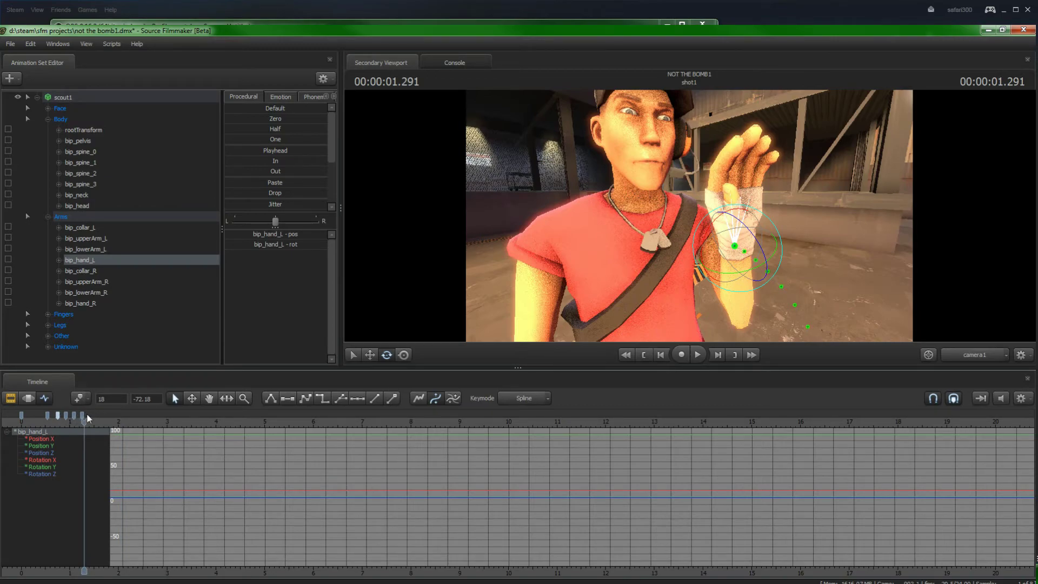
left_click(83, 414, "shift")
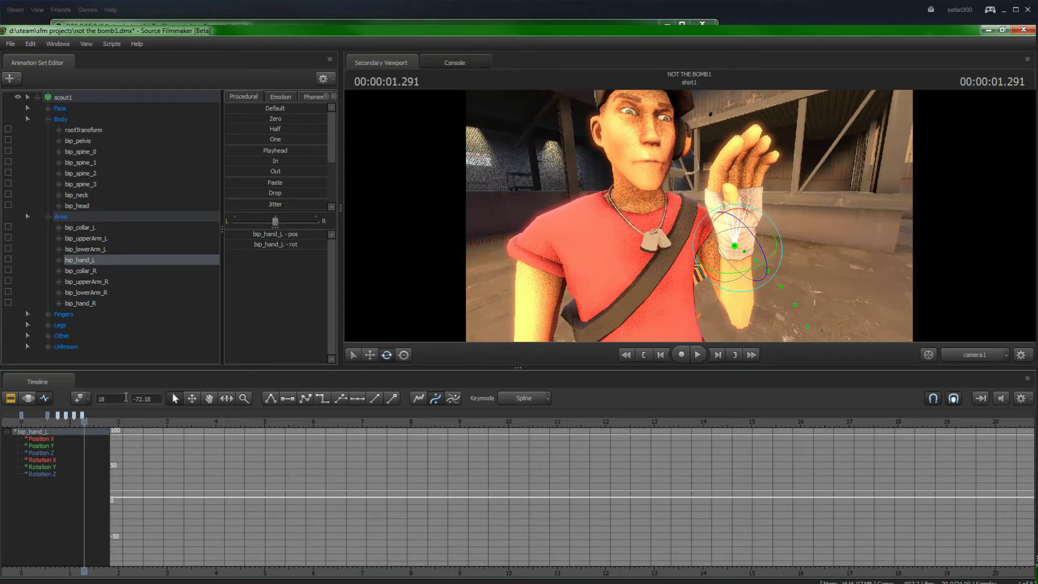
left_click_drag(84, 421, 89, 420)
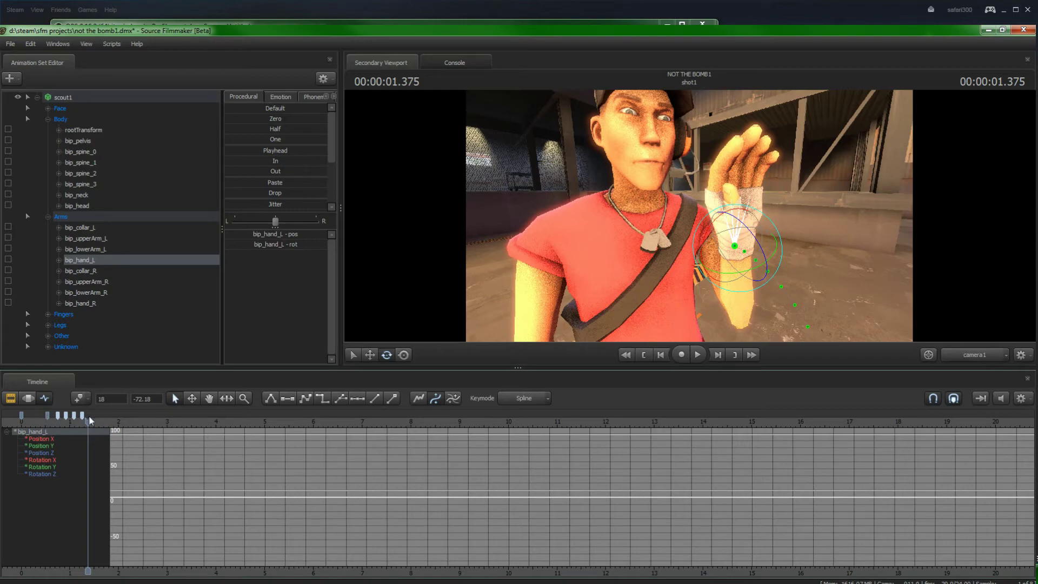
left_click_drag(88, 421, 50, 425)
key("ctrl+v")
key("space")
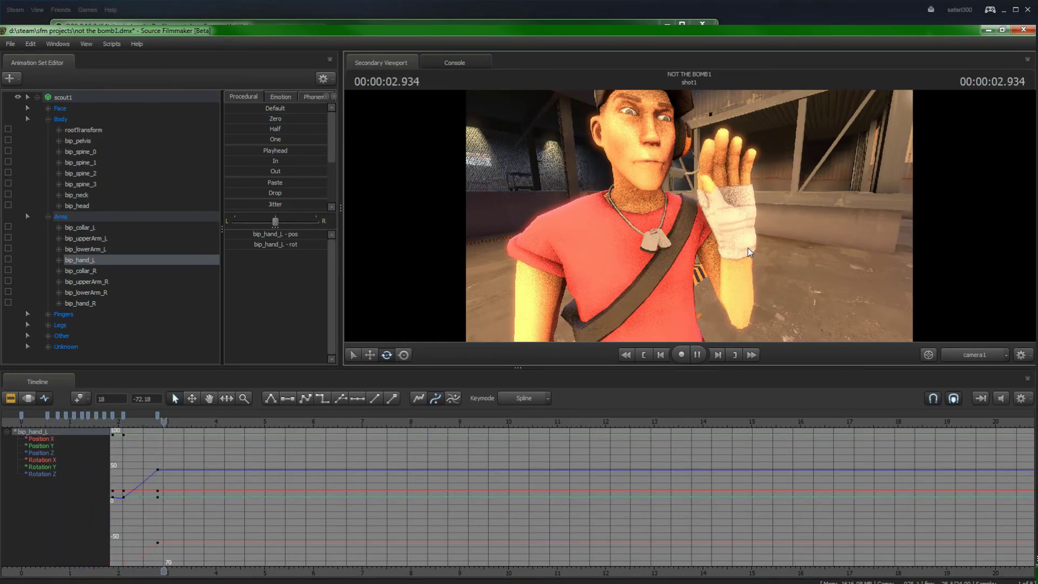
key("space")
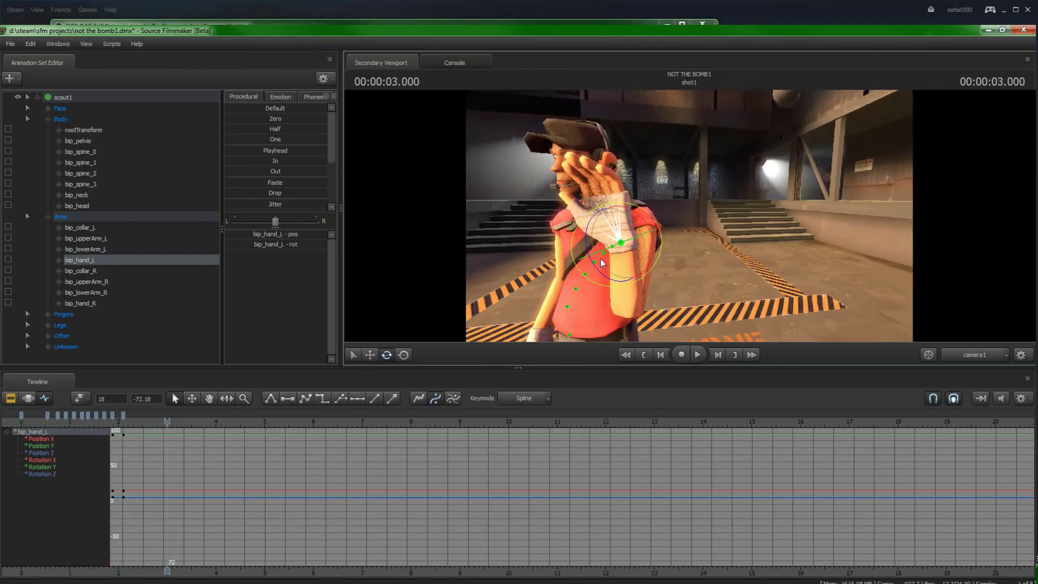
- Select the scout's dog tag bone bip_dogtag_3 and replace its keyframe at 0 seconds with a tilted pose at 0.416 seconds
left_click_drag(167, 422, 21, 429)
left_click_drag(507, 305, 689, 216)
left_click(645, 213)
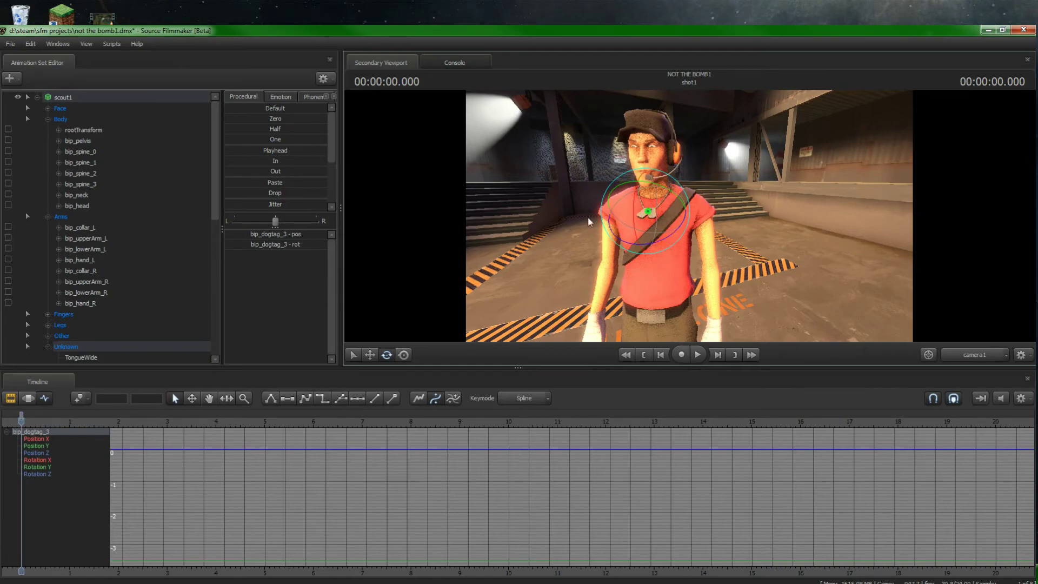
left_click_drag(22, 421, 38, 421)
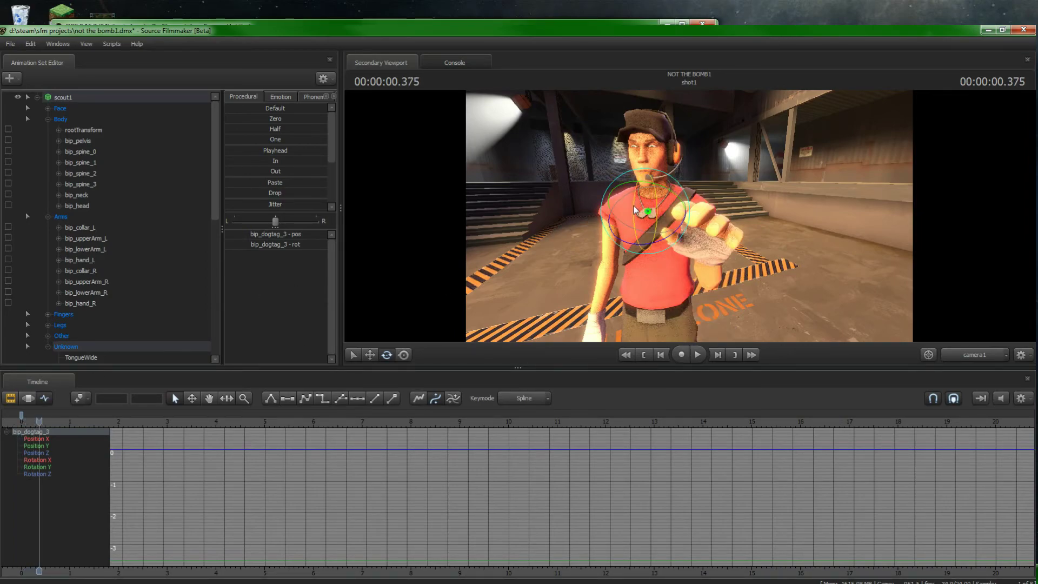
right_click(22, 415)
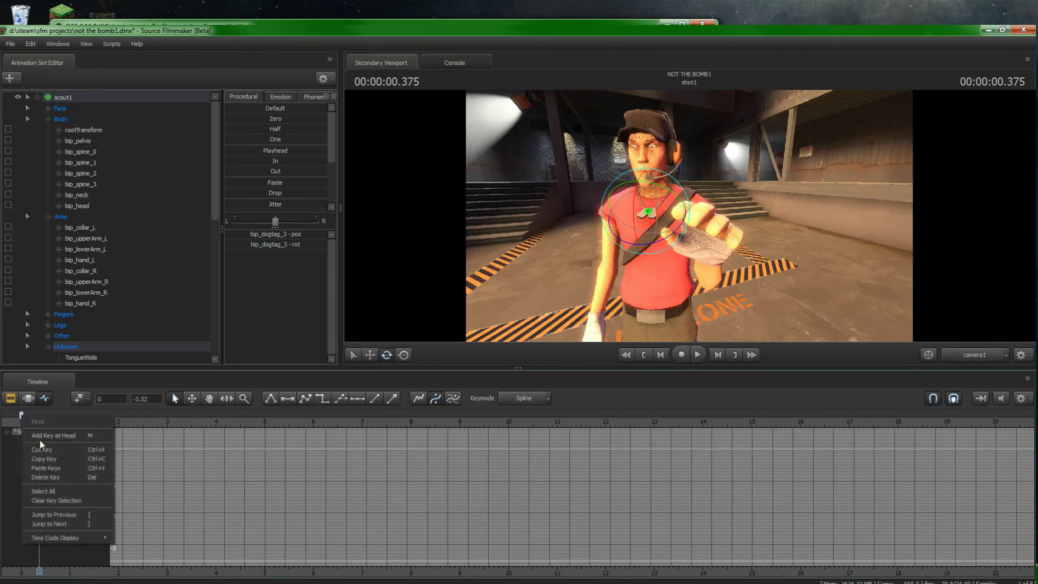
left_click(46, 468)
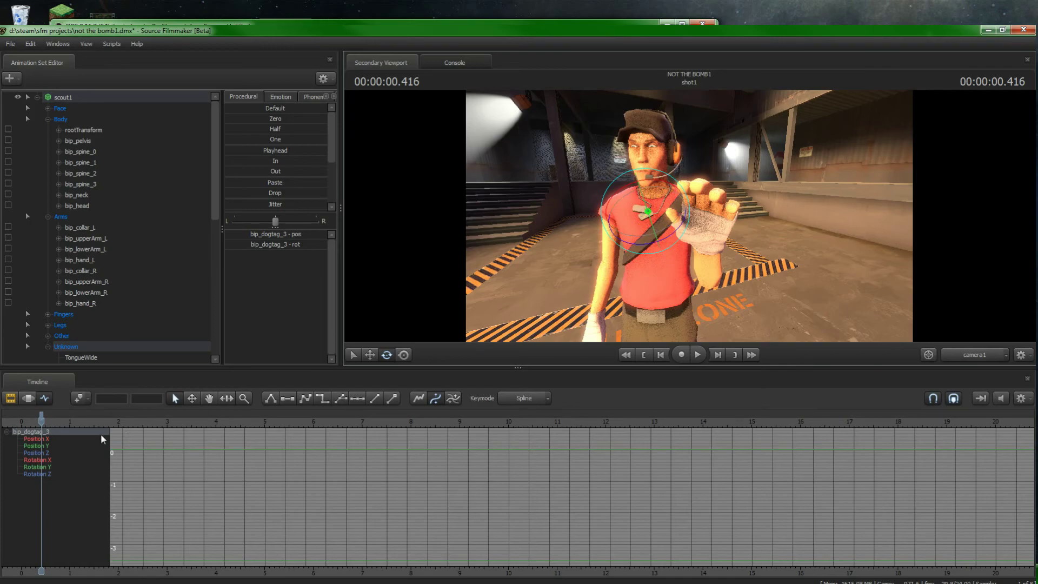
- Rotate the dog tag into a starting pose at 0 seconds and play the animation
mouse_move(34, 421)
left_mouse_down()
mouse_move(43, 420)
mouse_move(21, 421)
left_mouse_up()
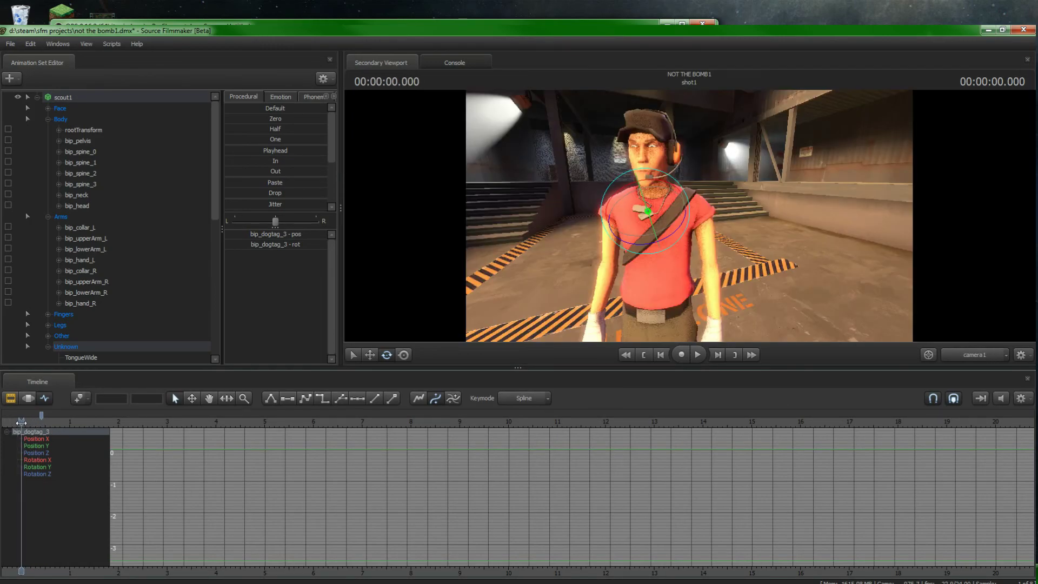
left_click_drag(672, 236, 690, 204)
key("space")
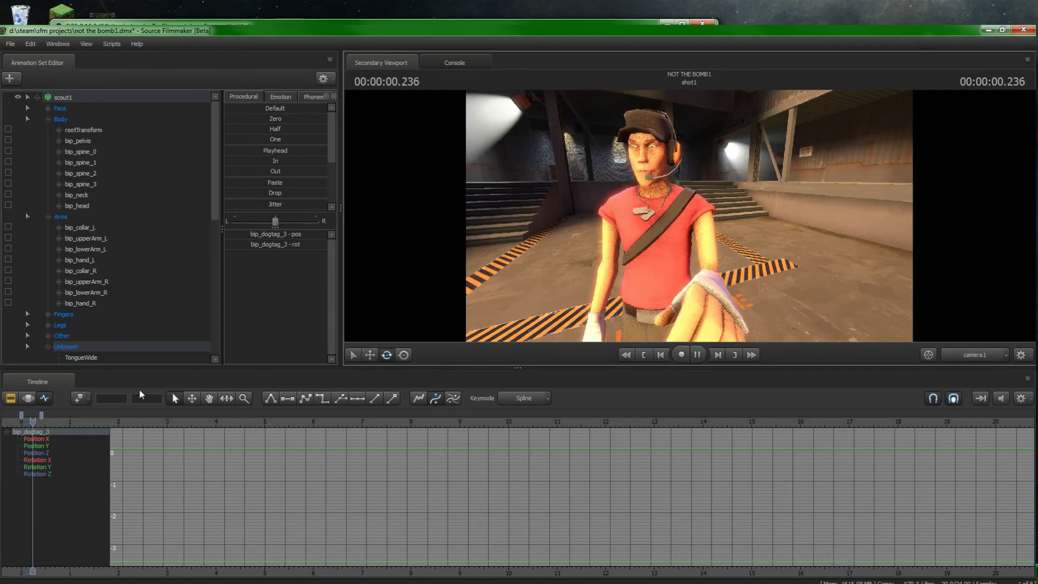